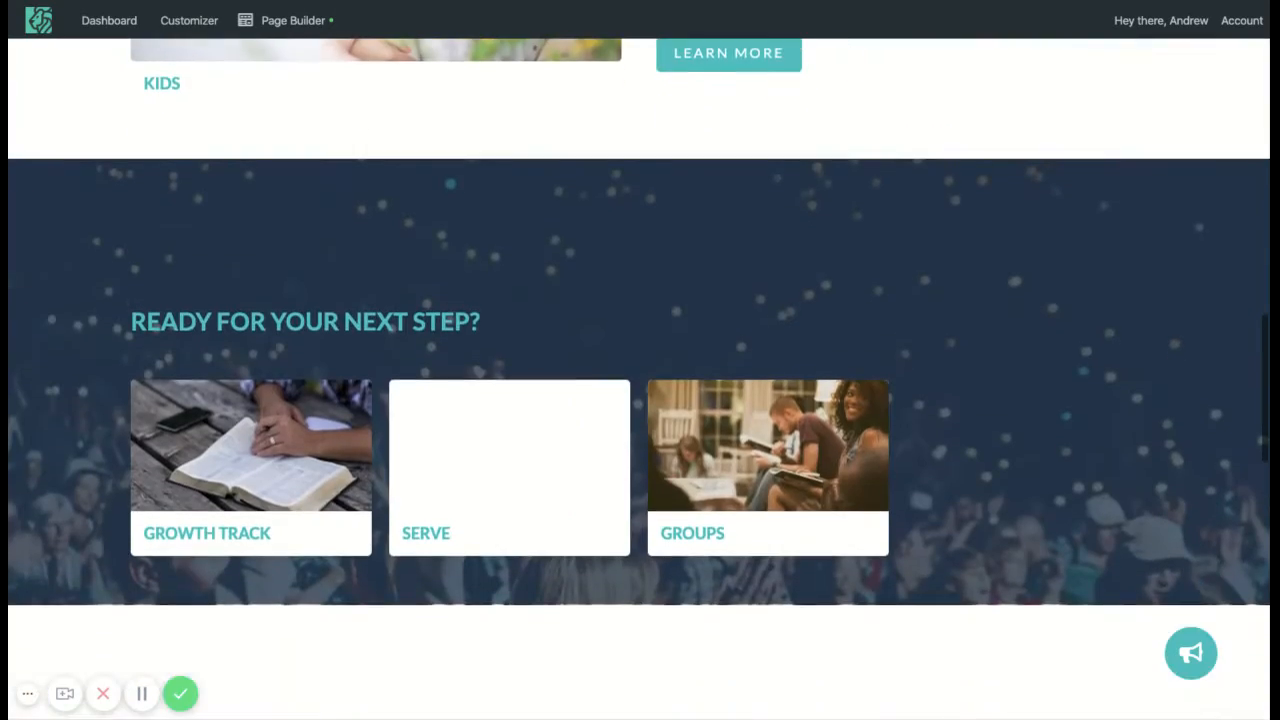
Step: Open the Visit page in the Beaver Builder editor from the admin bar's Page Builder menu
scroll(962, 376, "up", 15)
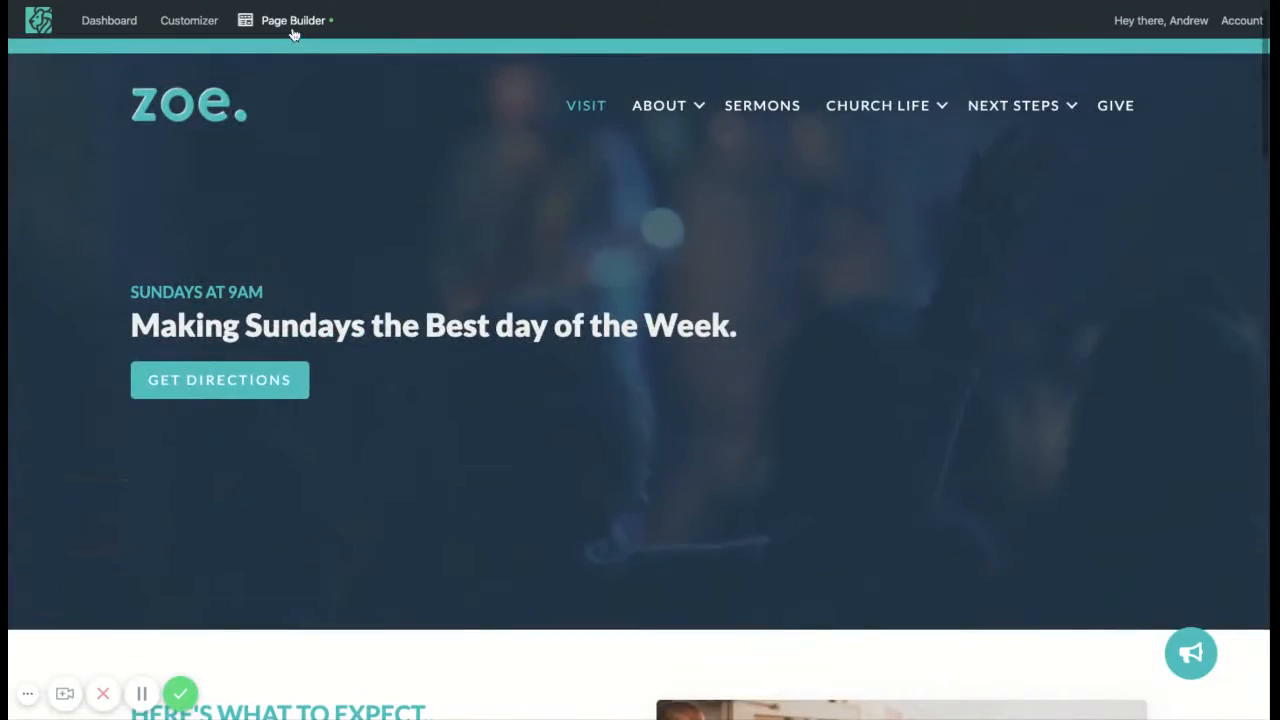
left_click(288, 24)
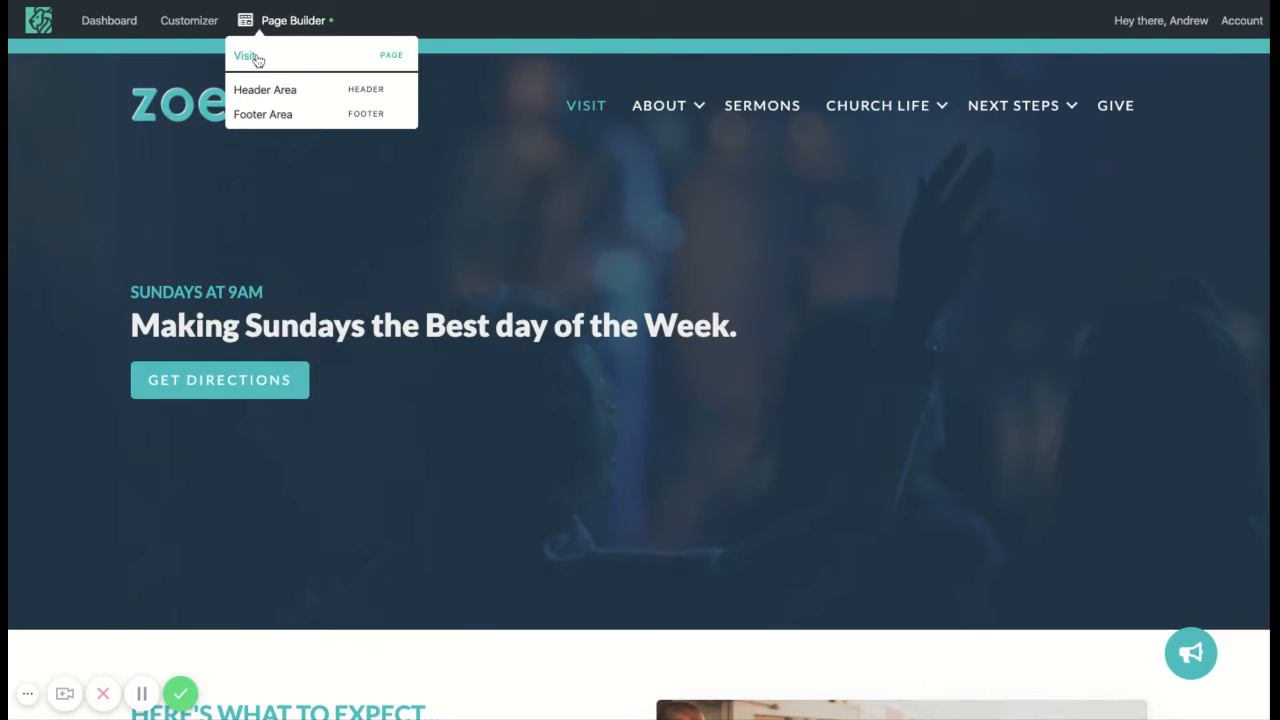
left_click(247, 56)
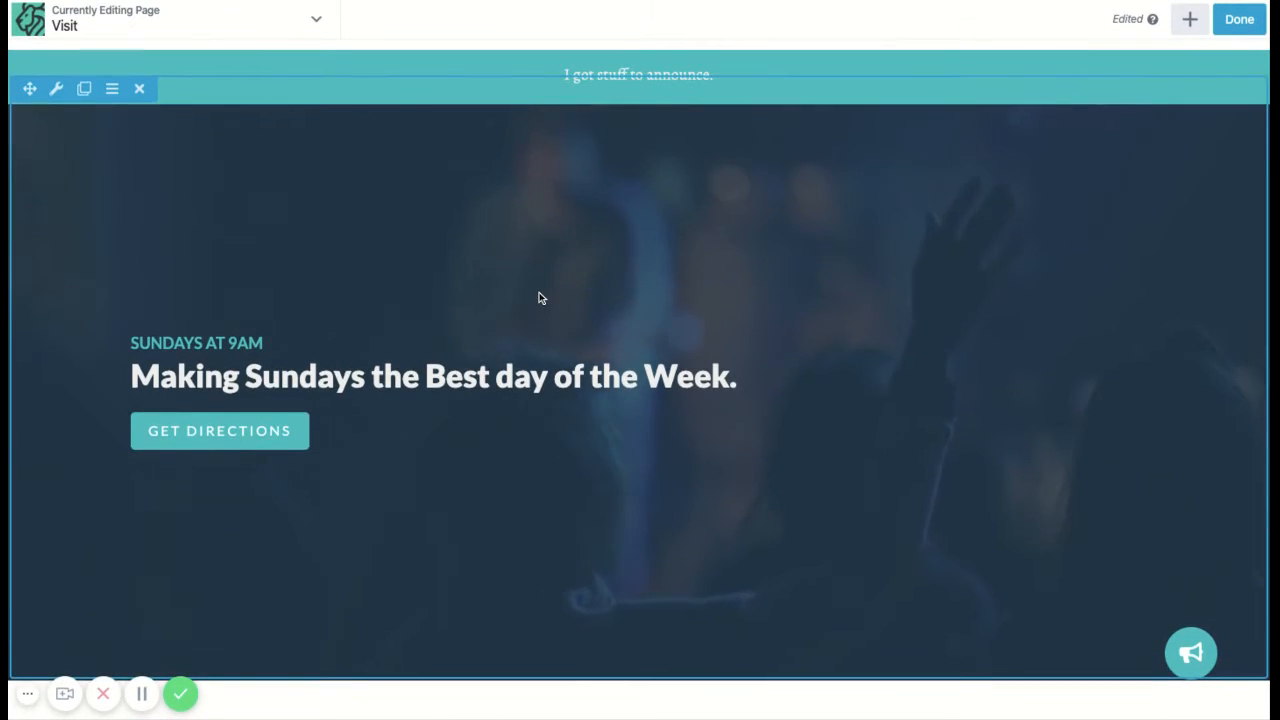
Step: Look over the Tools menu and the Modules, Rows, Templates and Saved content tabs
left_click(316, 22)
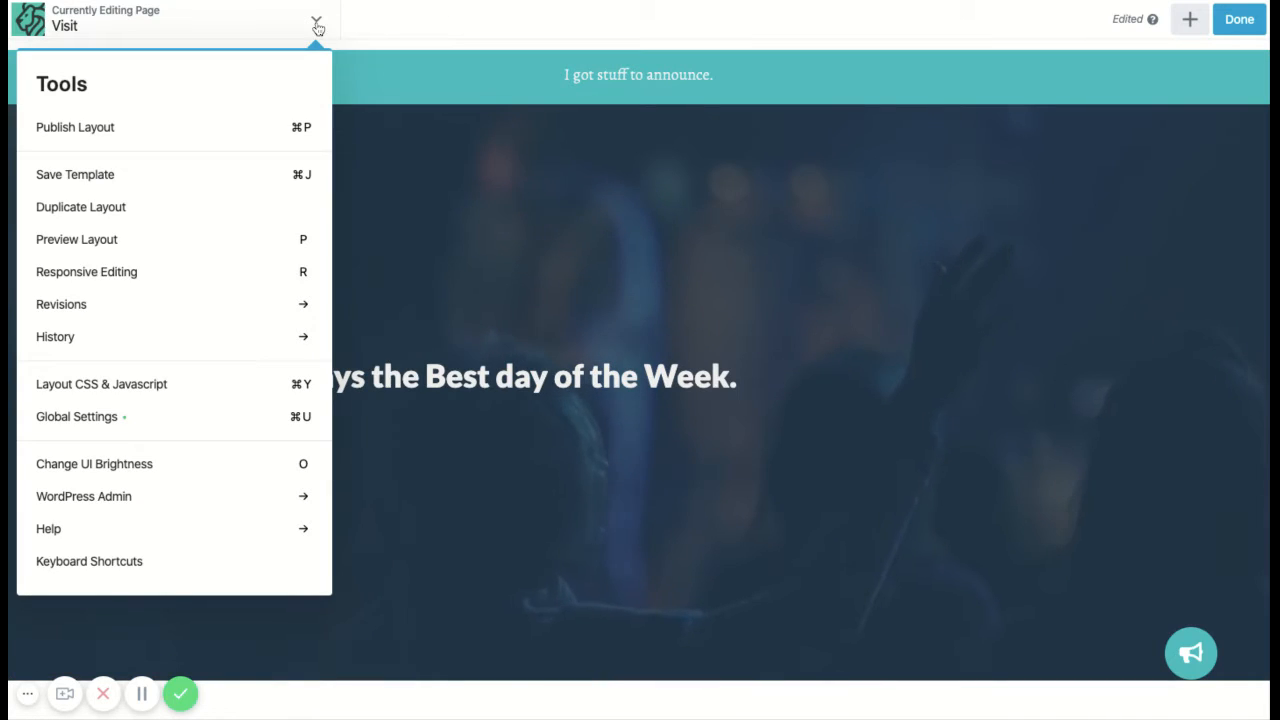
left_click(316, 23)
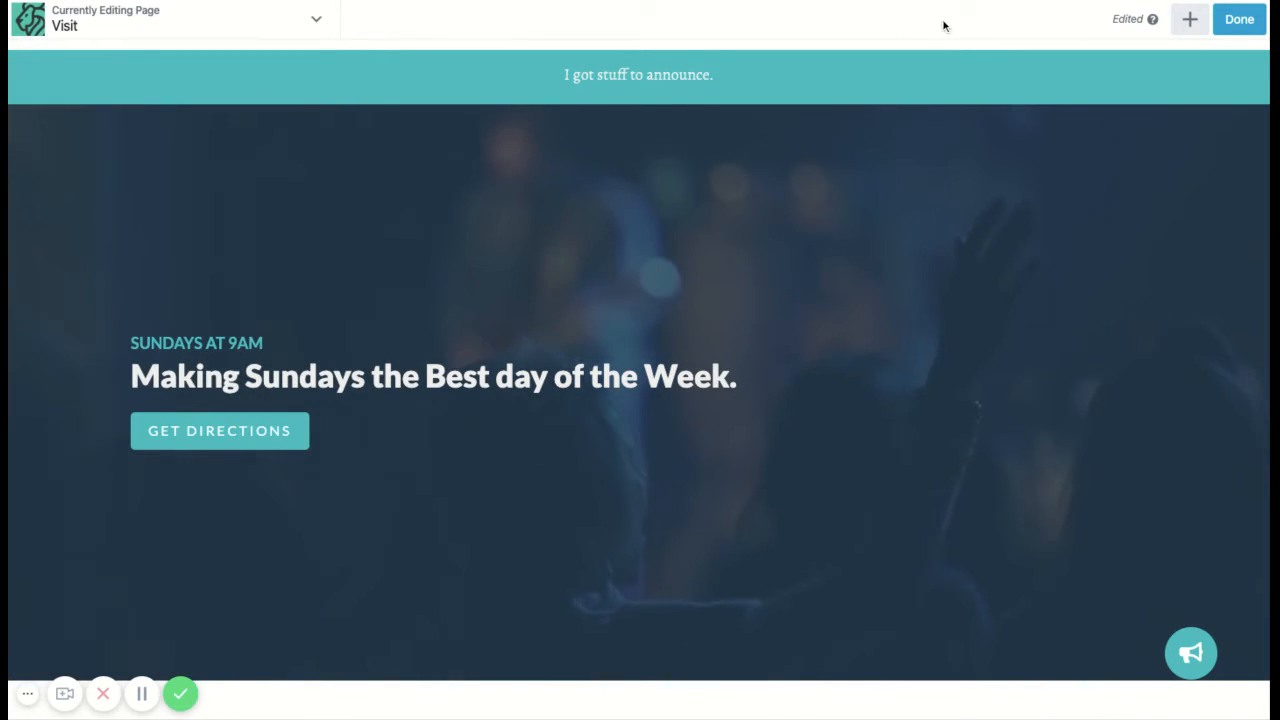
left_click(1189, 19)
left_click(1051, 72)
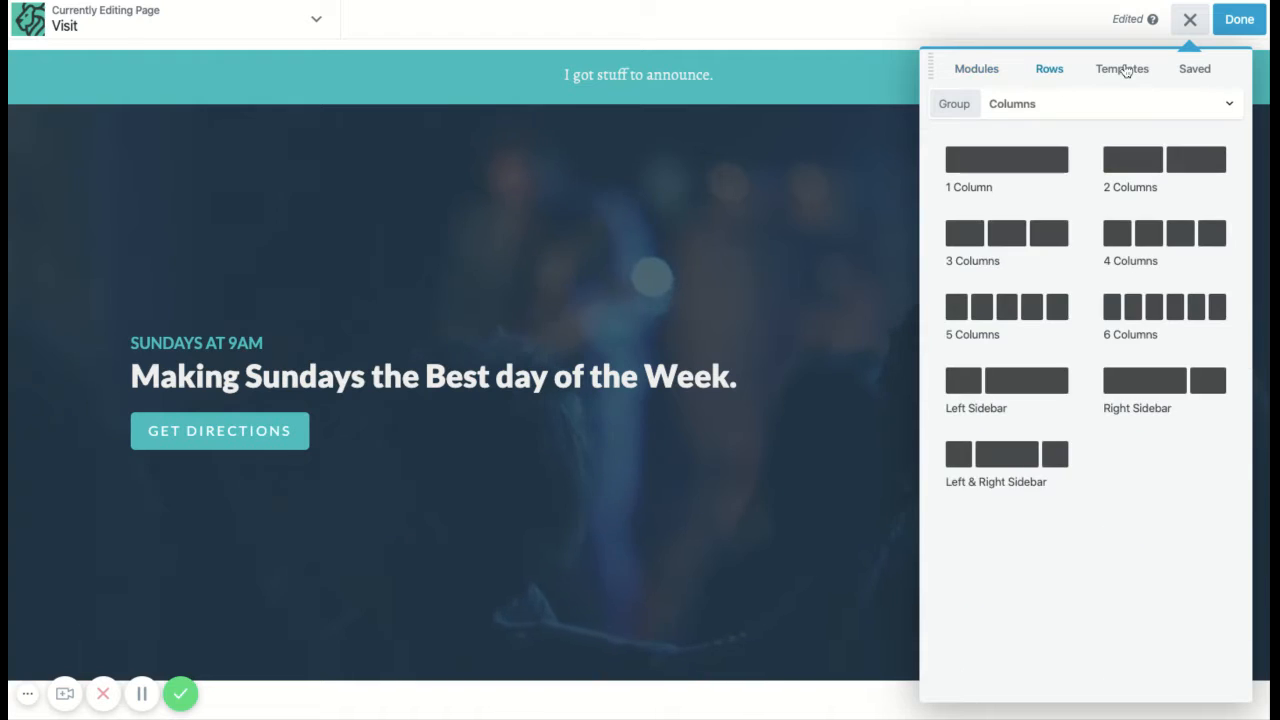
left_click(1122, 70)
left_click(1195, 70)
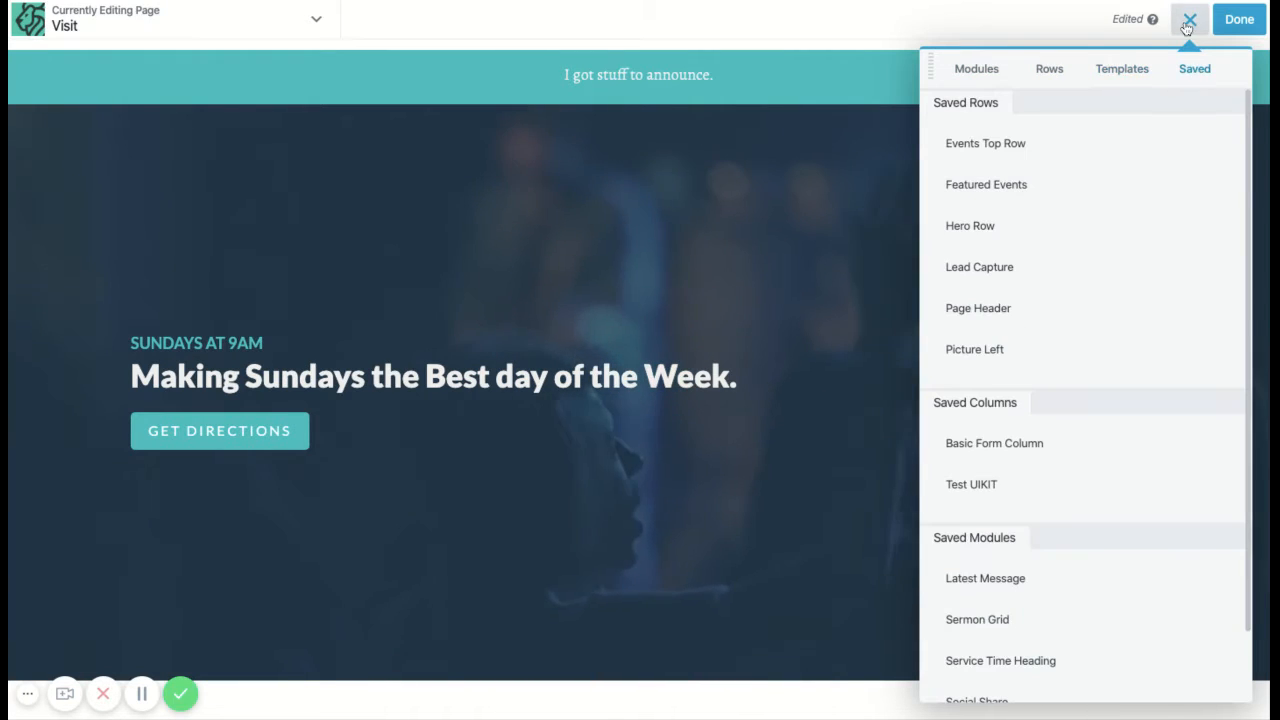
left_click(1189, 19)
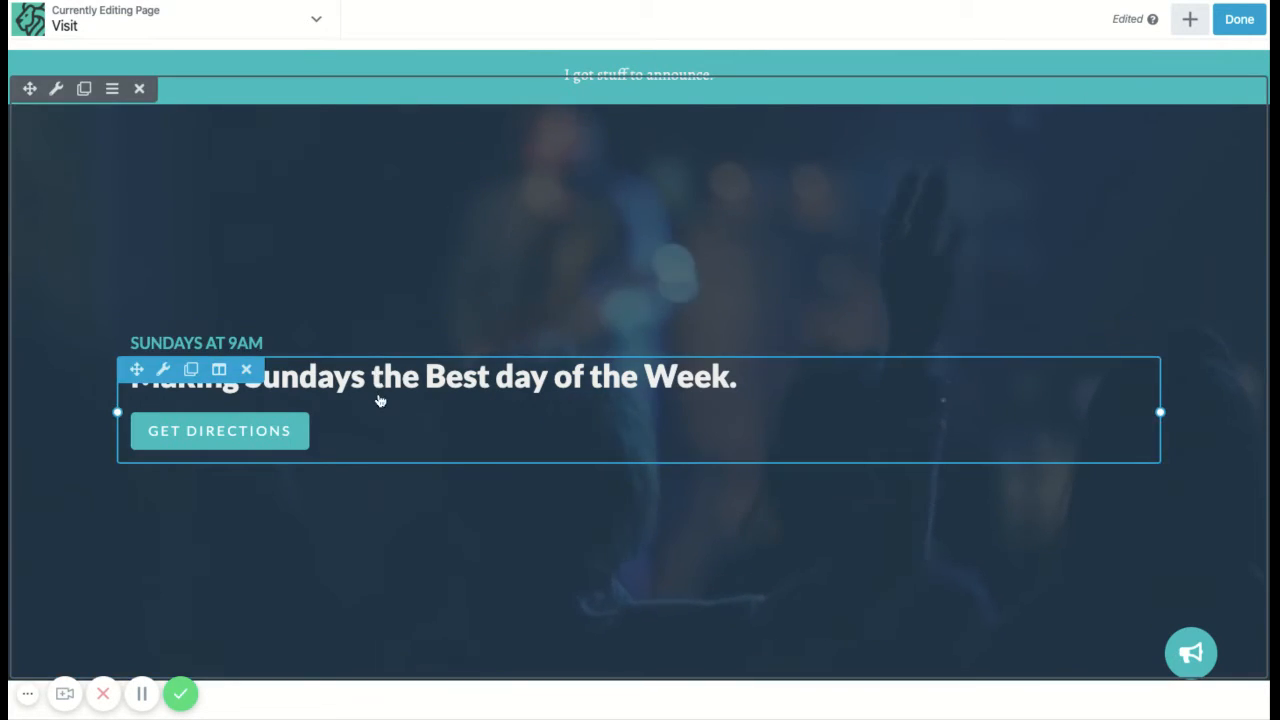
left_click(358, 344)
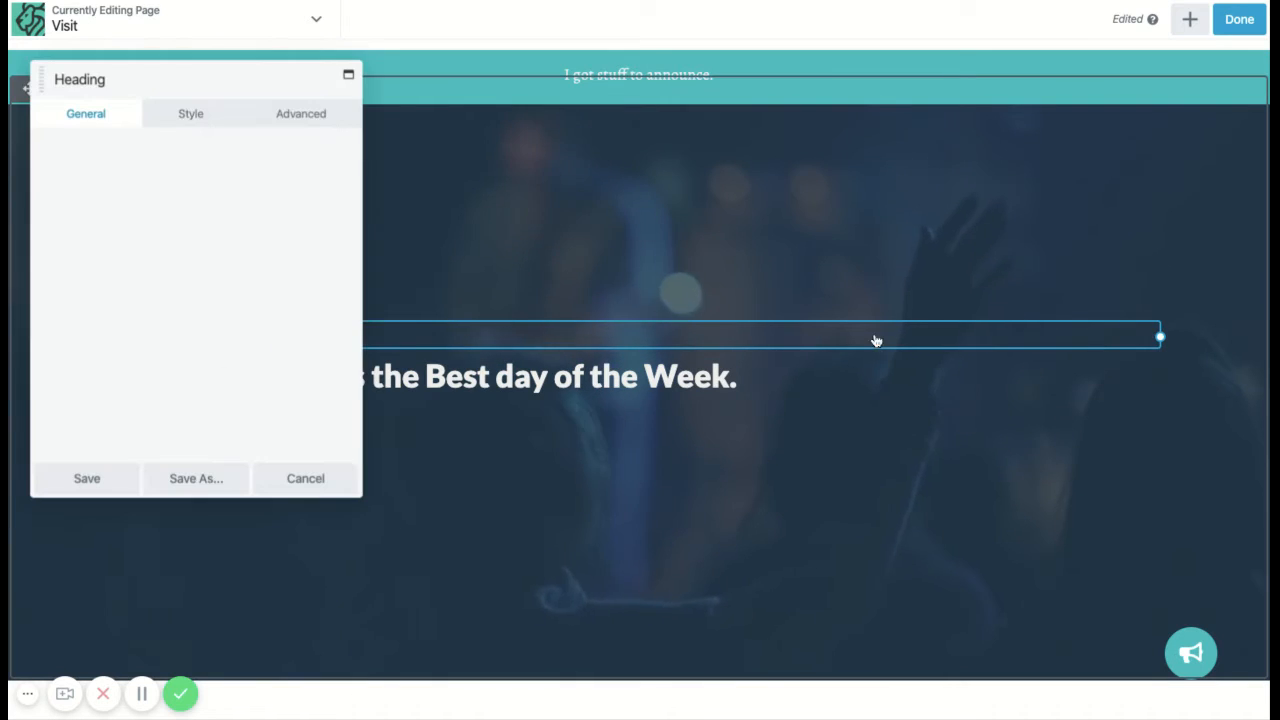
left_click(306, 487)
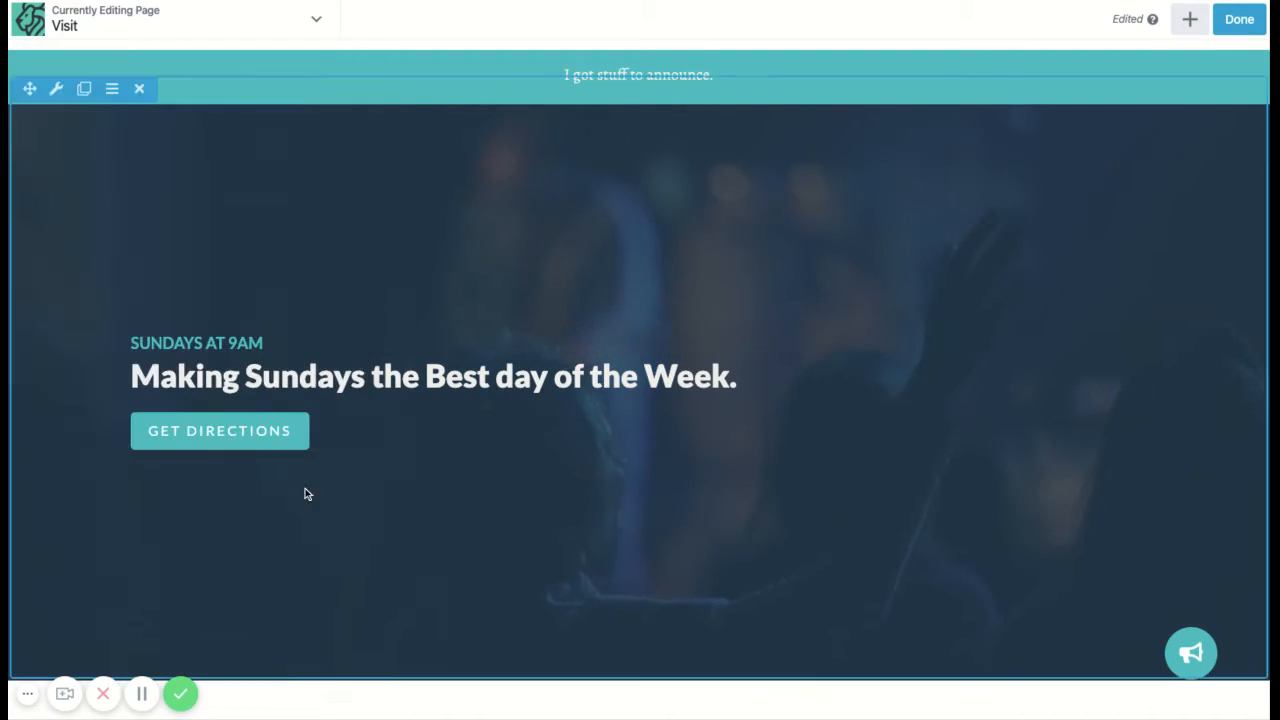
left_click(365, 387)
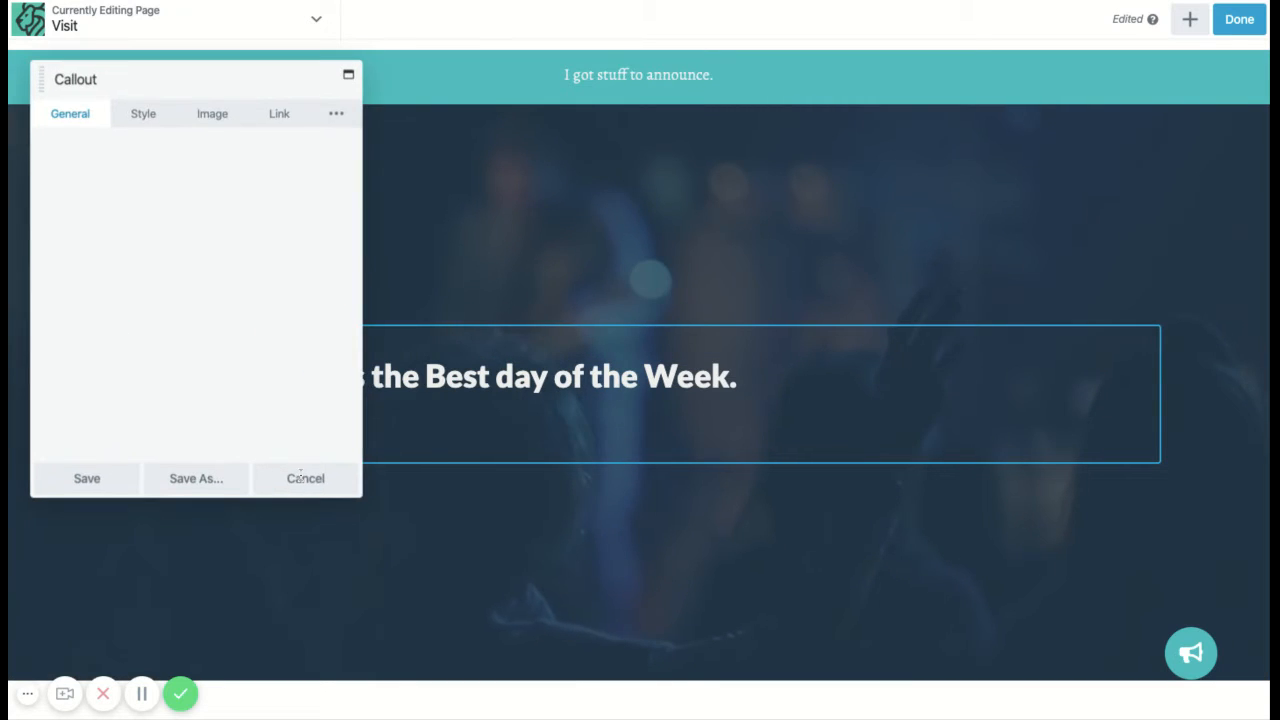
left_click(334, 489)
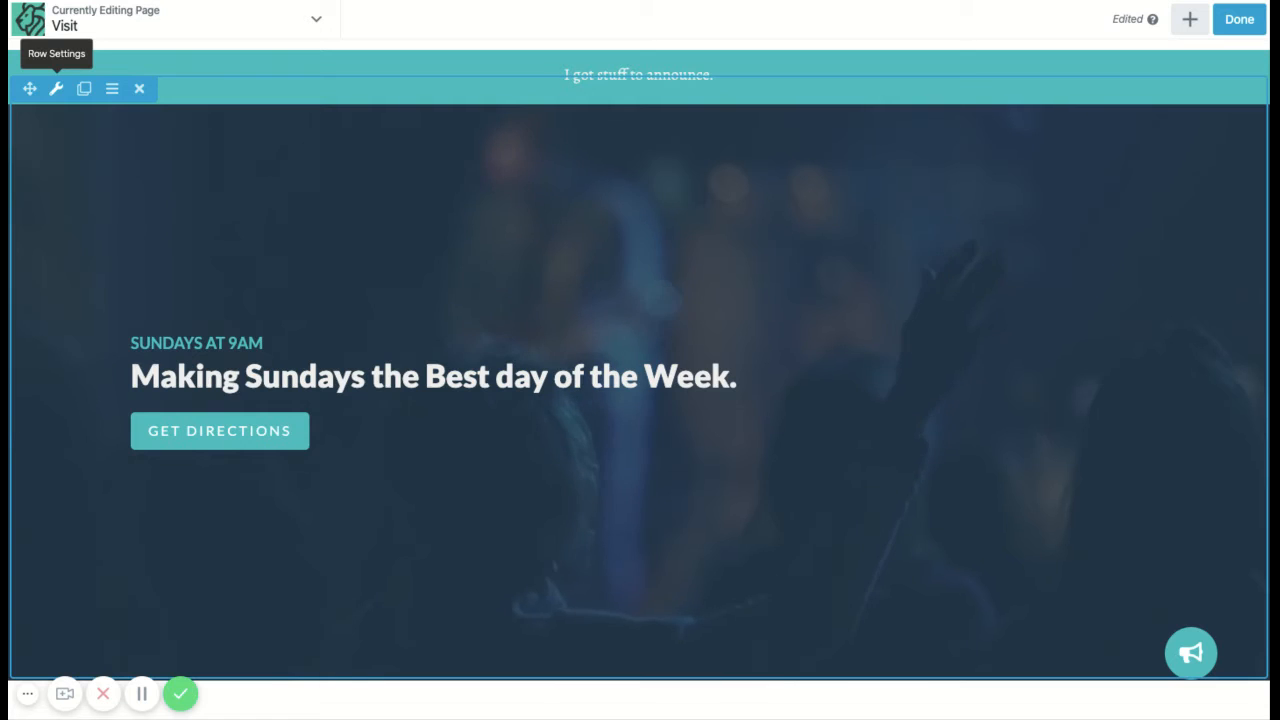
Step: Dock the hero row's settings at the right edge and show its Background Type choices
left_click(56, 88)
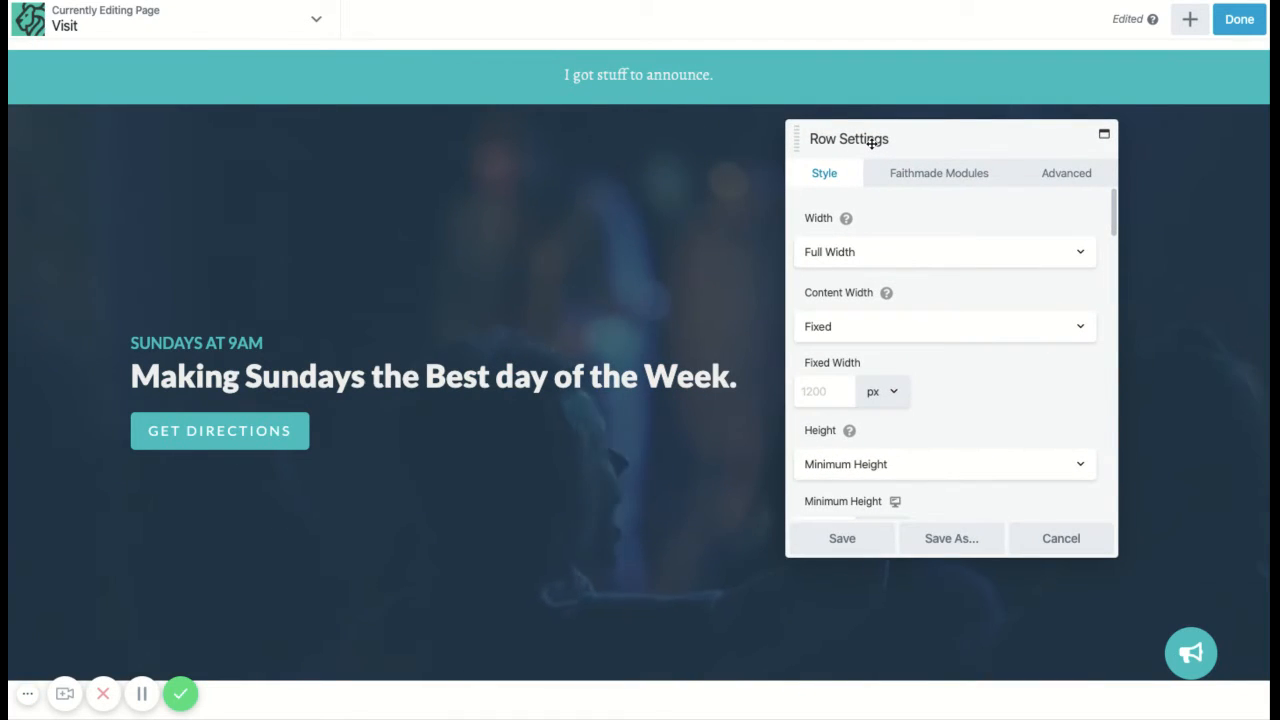
left_click_drag(871, 143, 1249, 141)
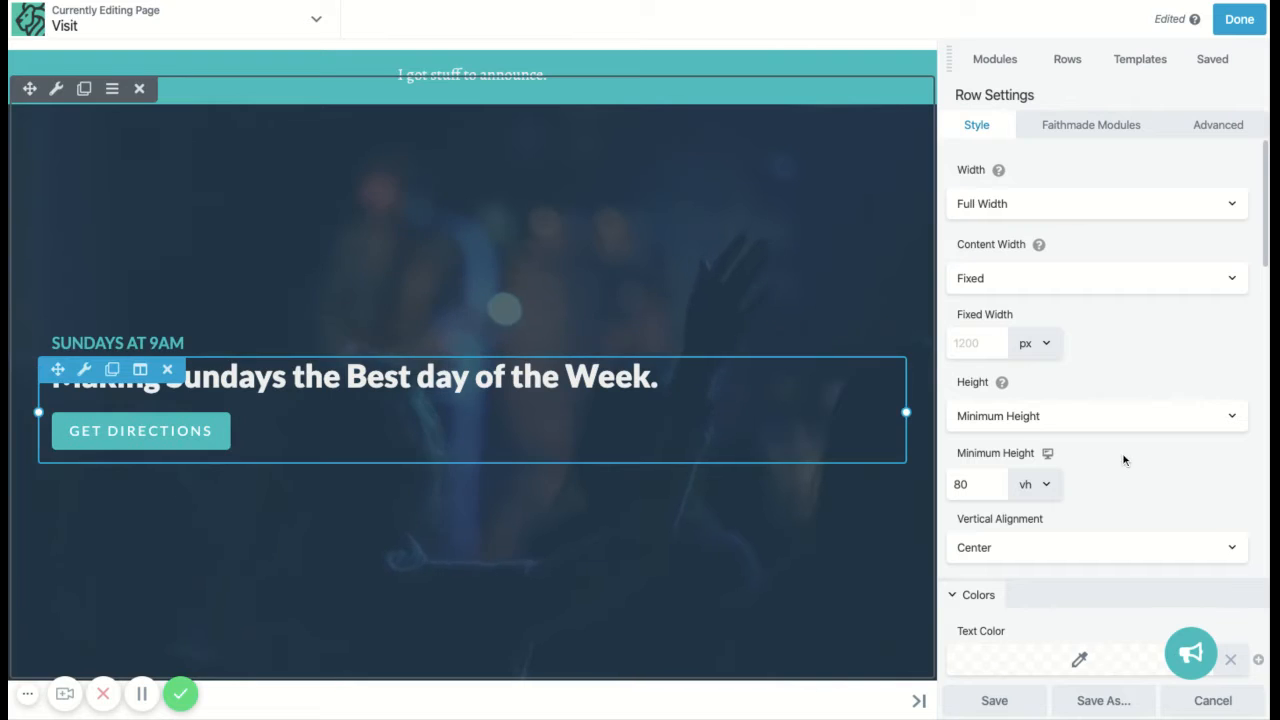
scroll(1123, 457, "down", 5)
scroll(1123, 460, "down", 3)
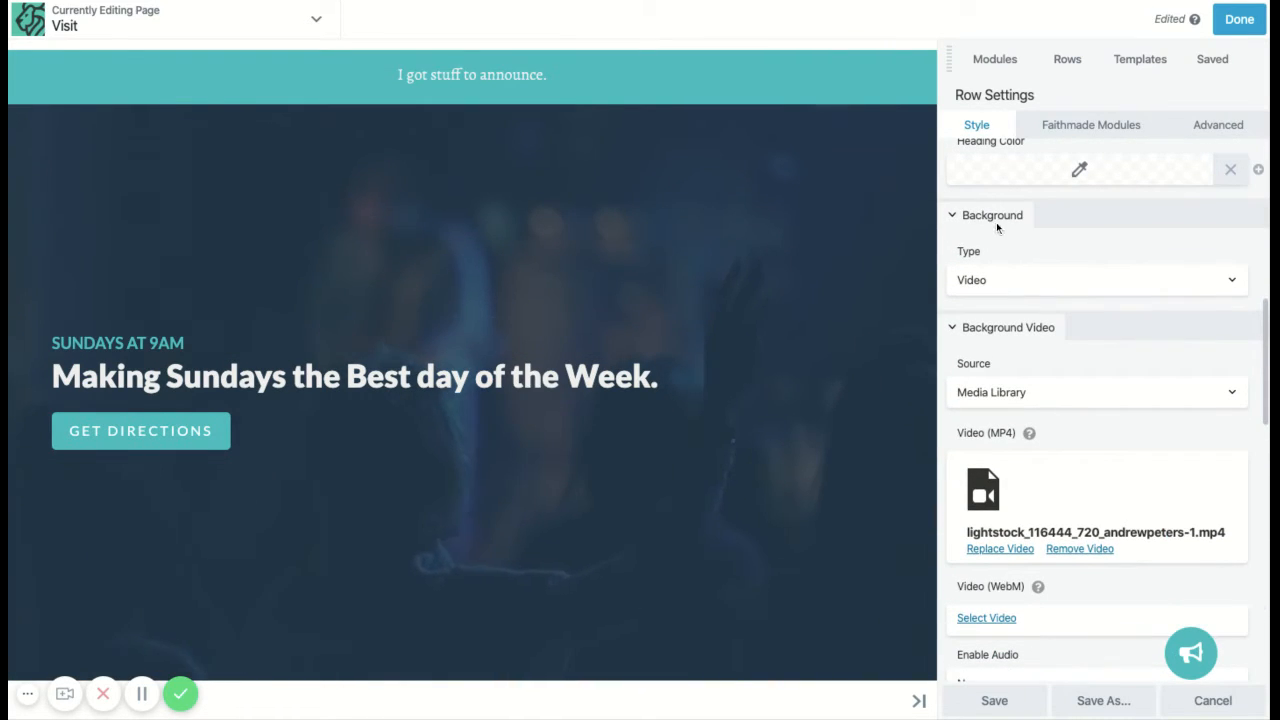
left_click(1078, 280)
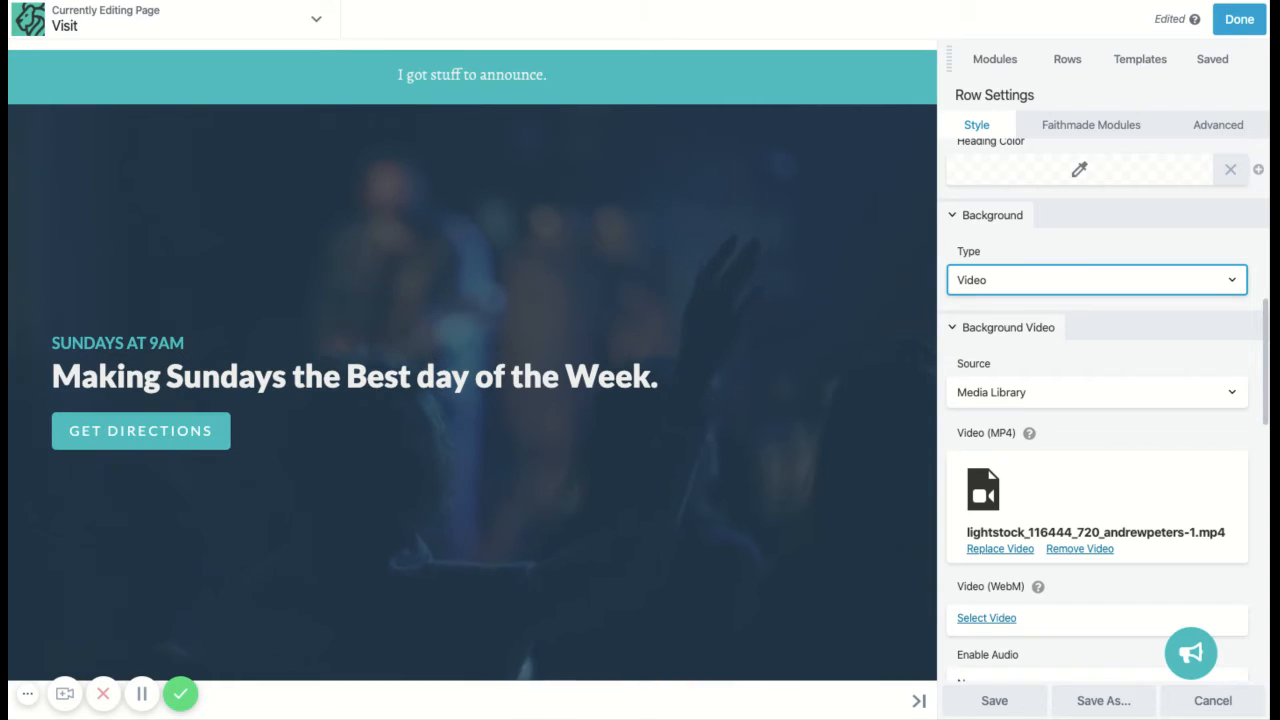
Step: Switch the hero background type from Video to Photo and apply the concert photo
left_click(1131, 329)
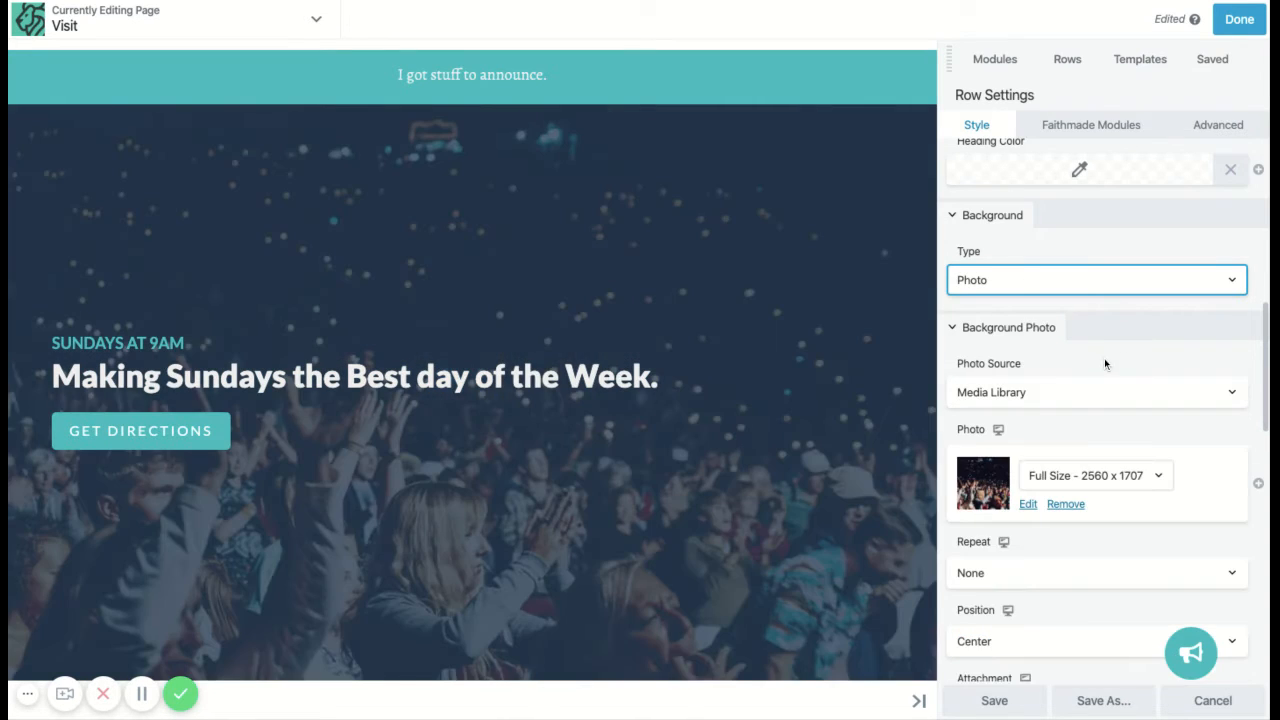
scroll(1104, 358, "down", 1)
left_click(1160, 339)
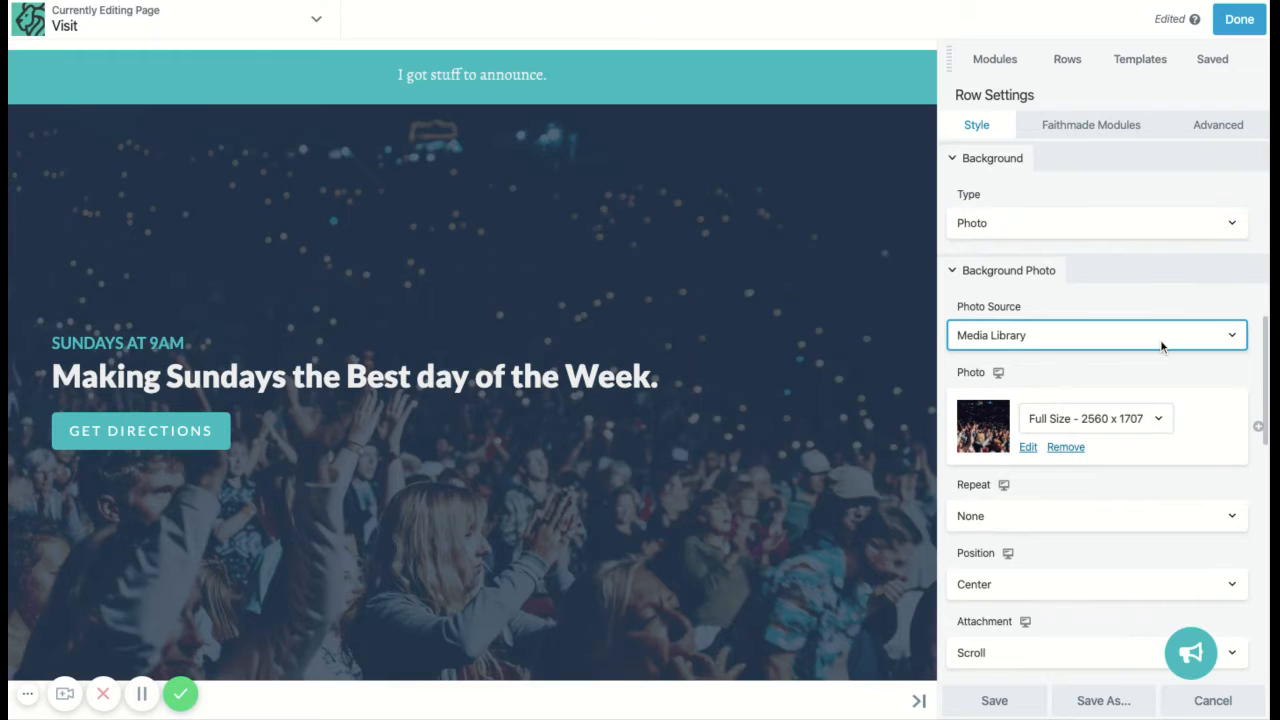
scroll(1062, 291, "down", 1)
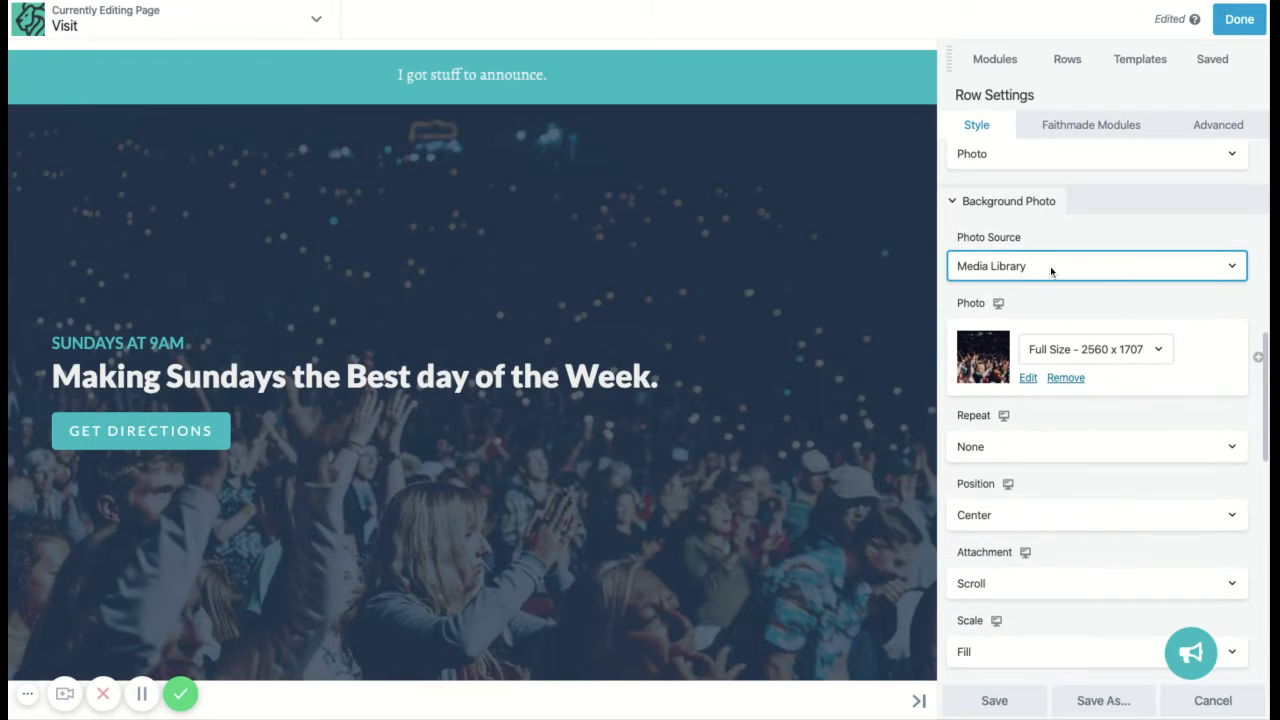
left_click(1029, 380)
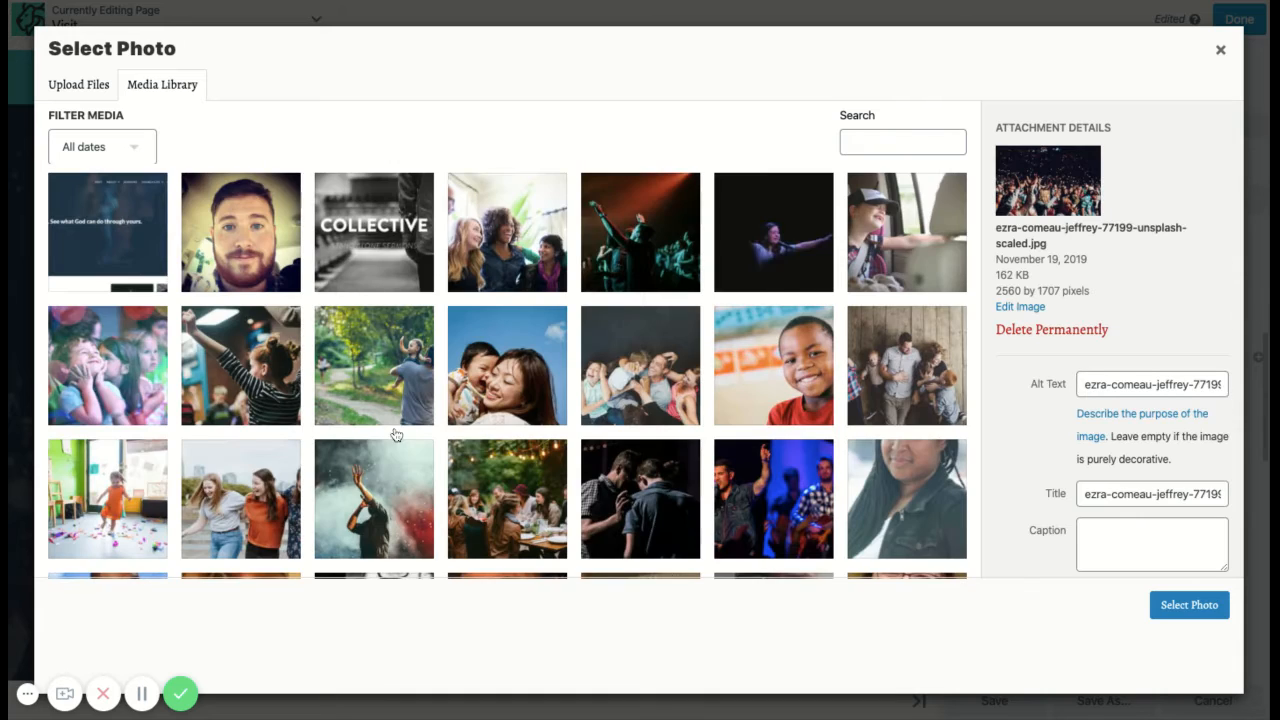
scroll(395, 432, "down", 1)
scroll(395, 432, "up", 1)
left_click(640, 232)
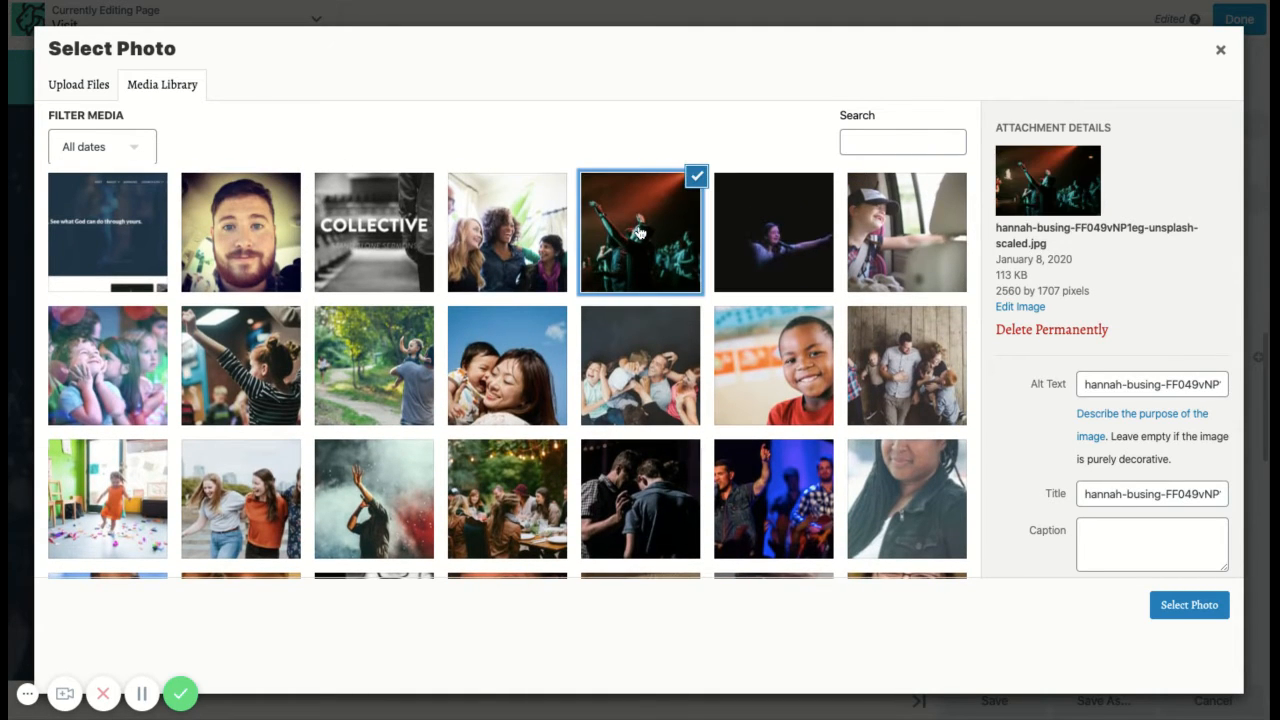
left_click(1188, 606)
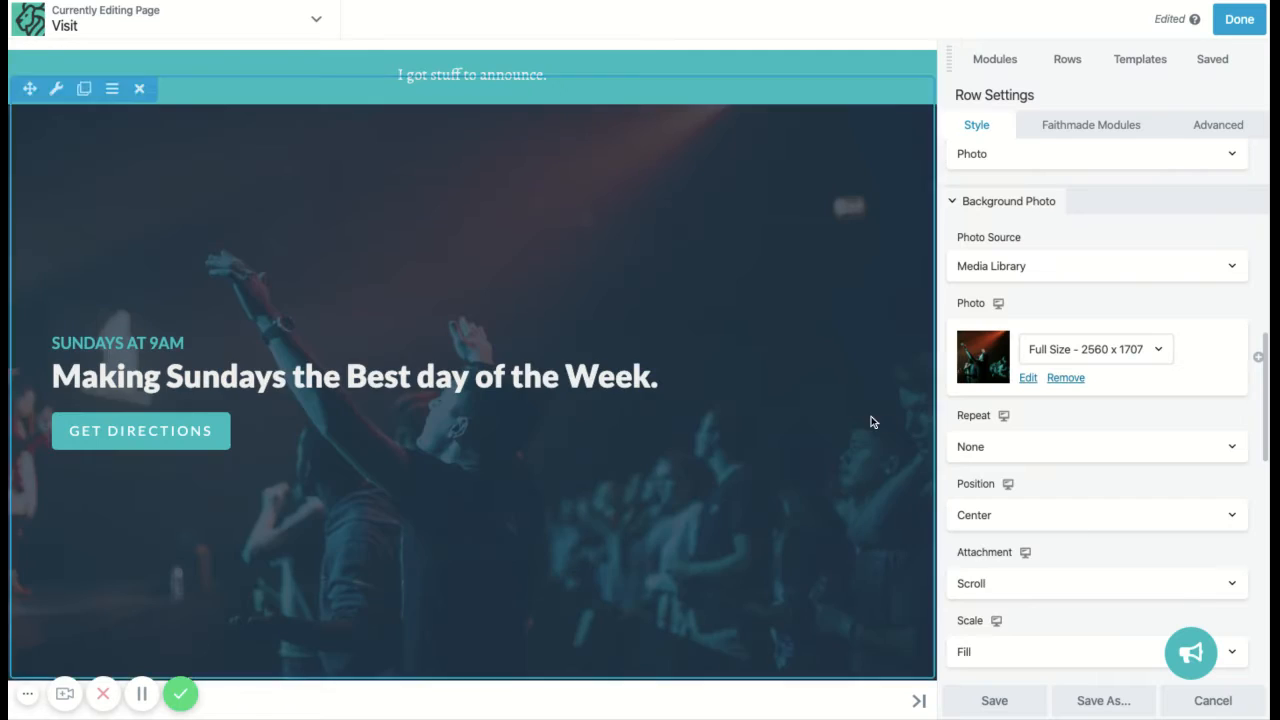
Step: Replace the concert photo with the 2304 x 1536 dark photo of two men
left_click(1027, 379)
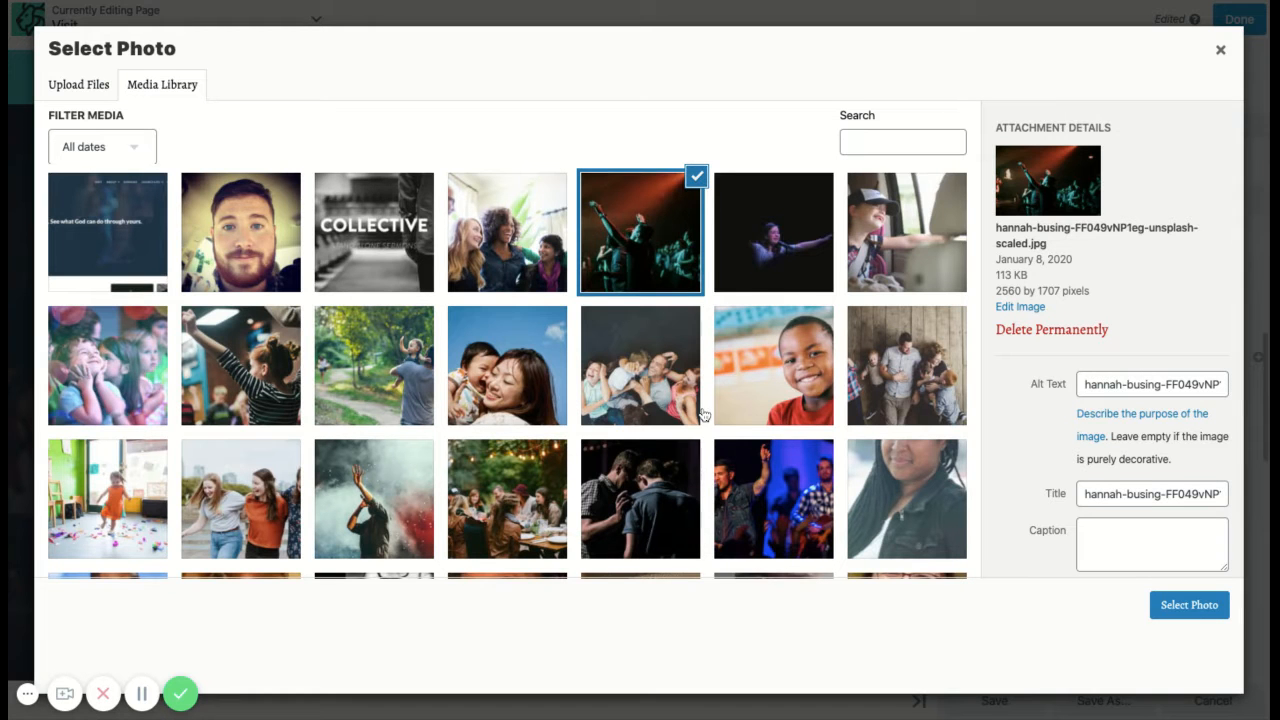
scroll(703, 414, "down", 2)
left_click(690, 343)
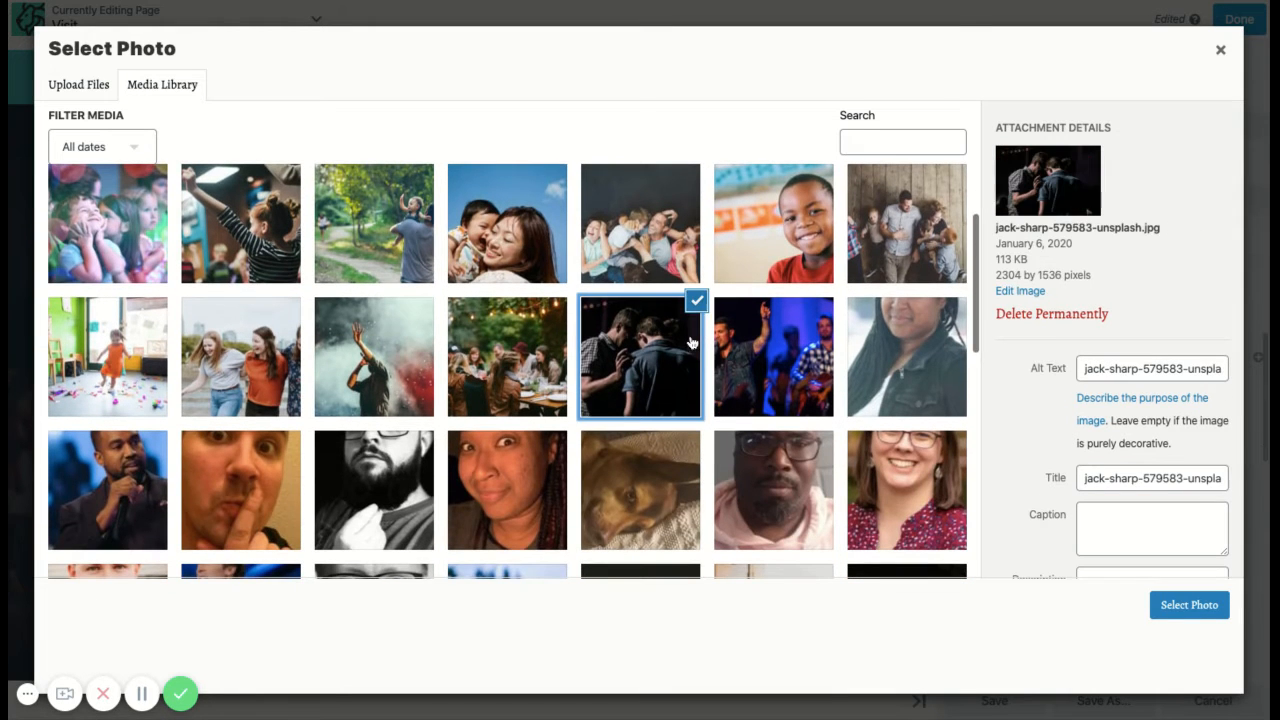
left_click(1183, 604)
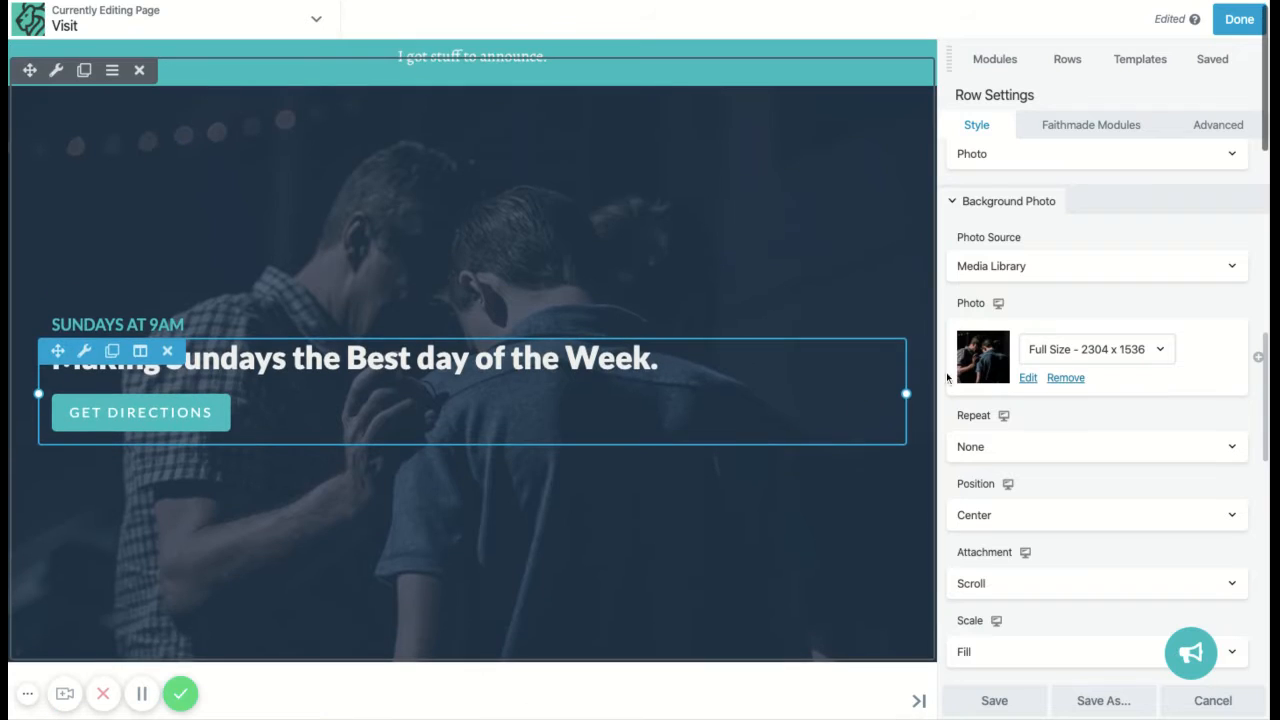
scroll(1032, 404, "down", 3)
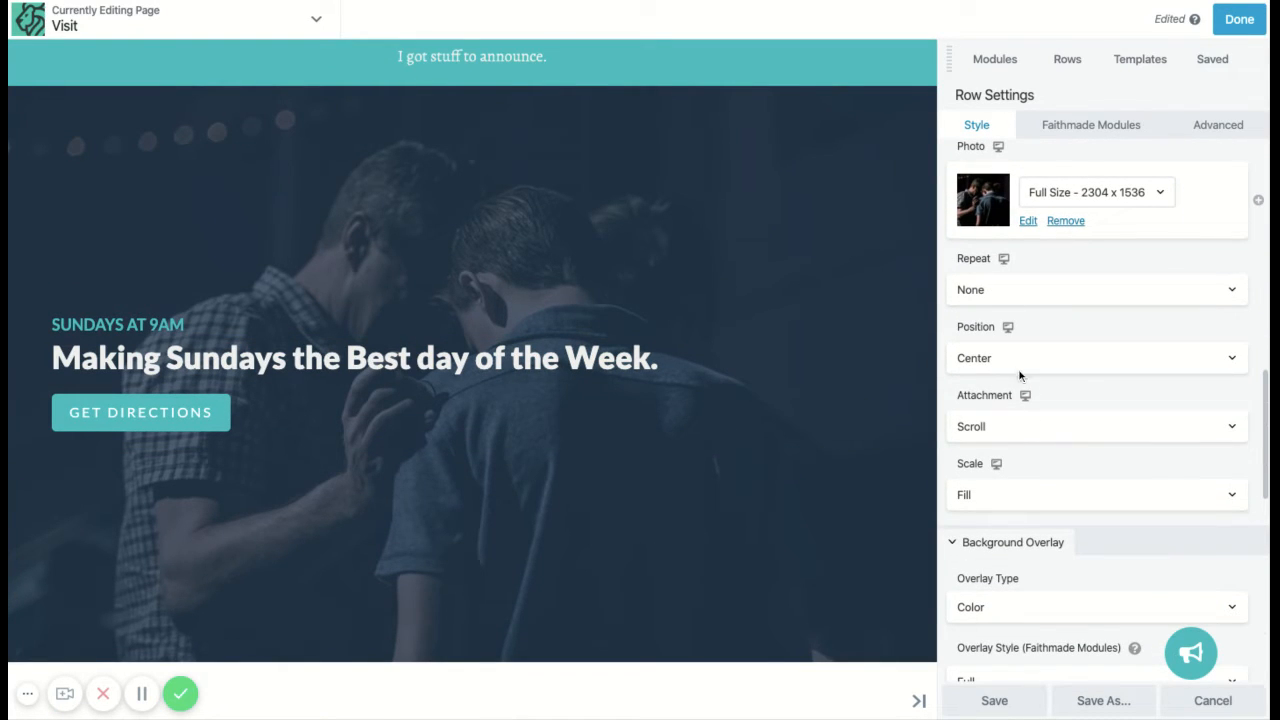
scroll(1048, 464, "down", 3)
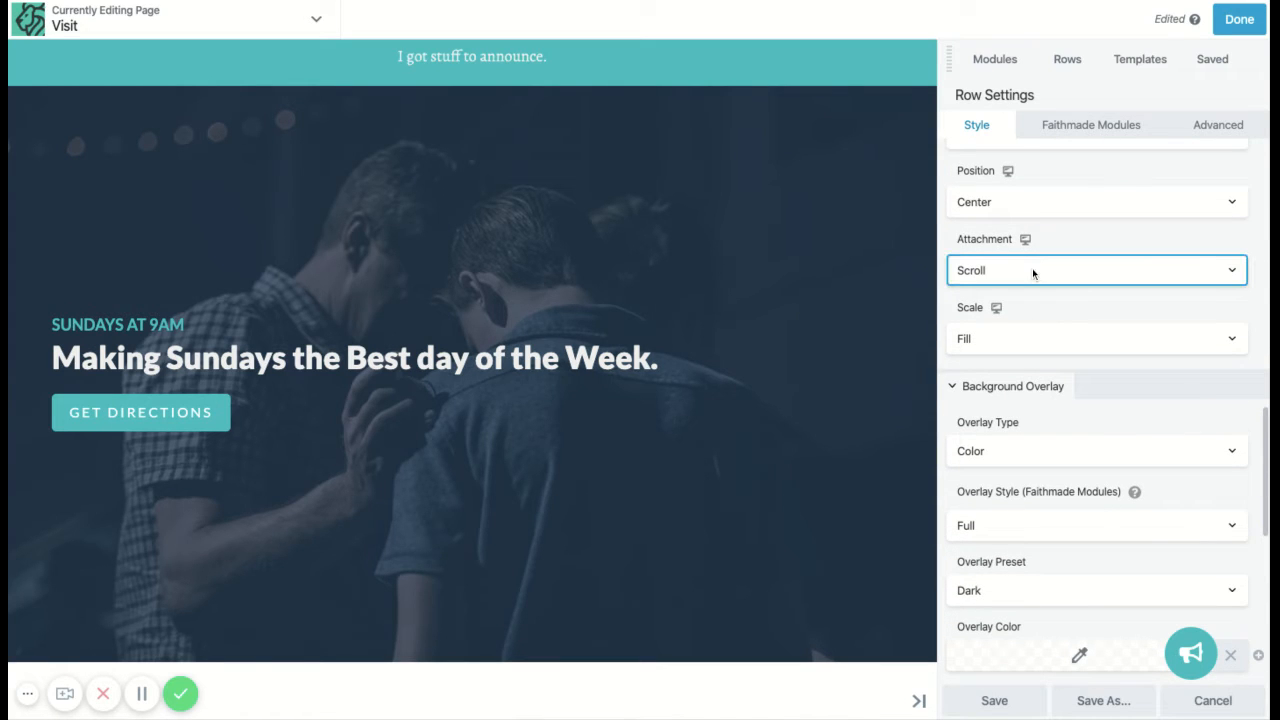
left_click(1033, 289)
scroll(791, 371, "up", 1)
scroll(791, 371, "down", 2)
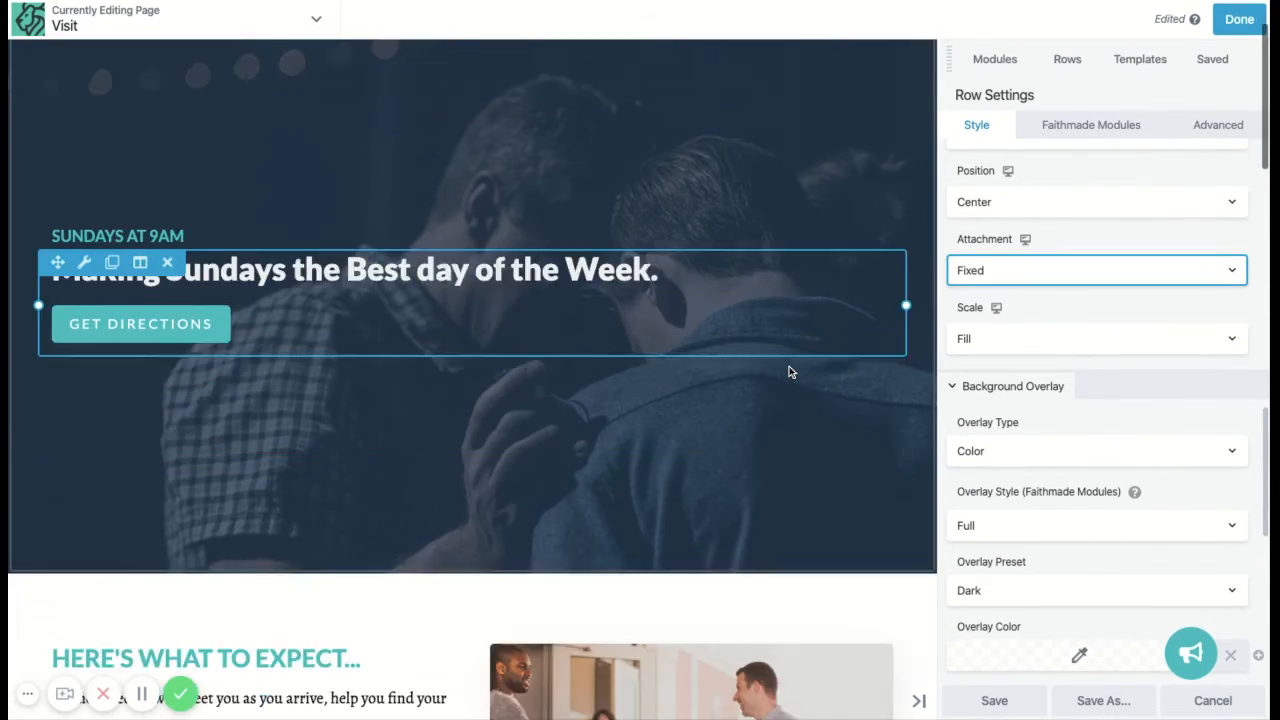
scroll(789, 371, "down", 3)
scroll(789, 371, "up", 4)
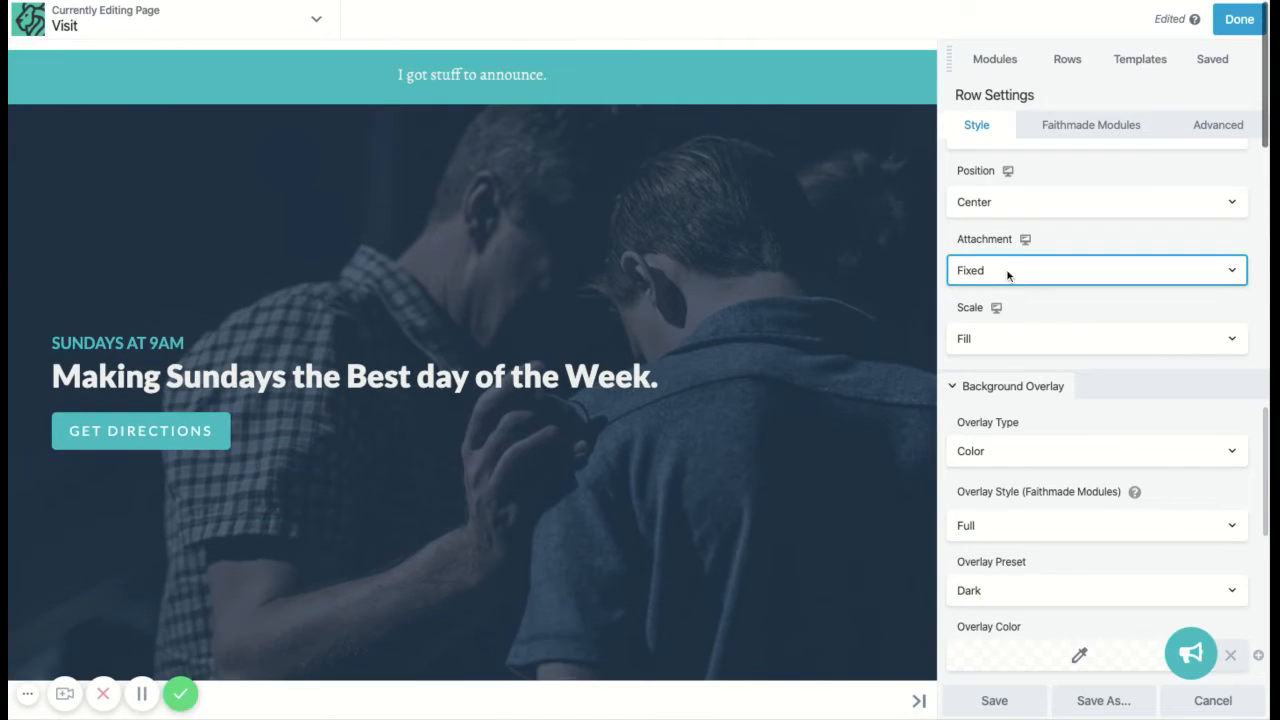
scroll(837, 390, "down", 3)
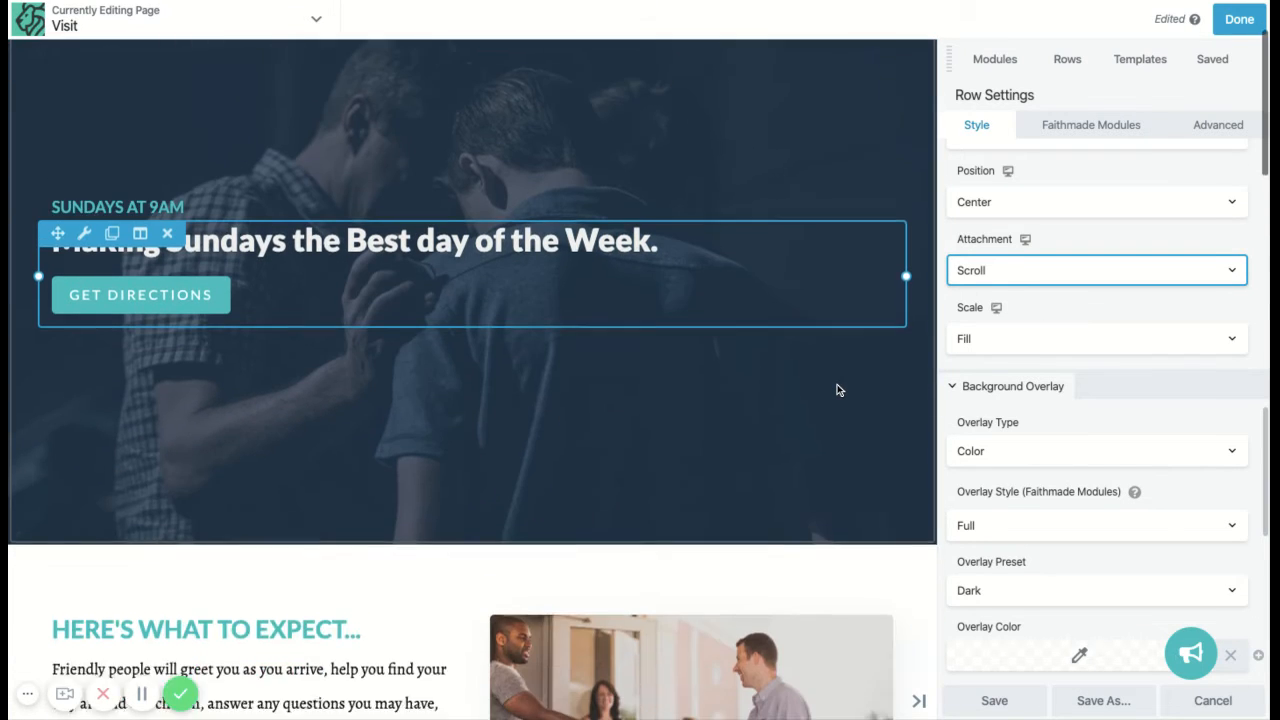
scroll(837, 390, "up", 1)
scroll(837, 390, "up", 2)
scroll(1080, 385, "down", 3)
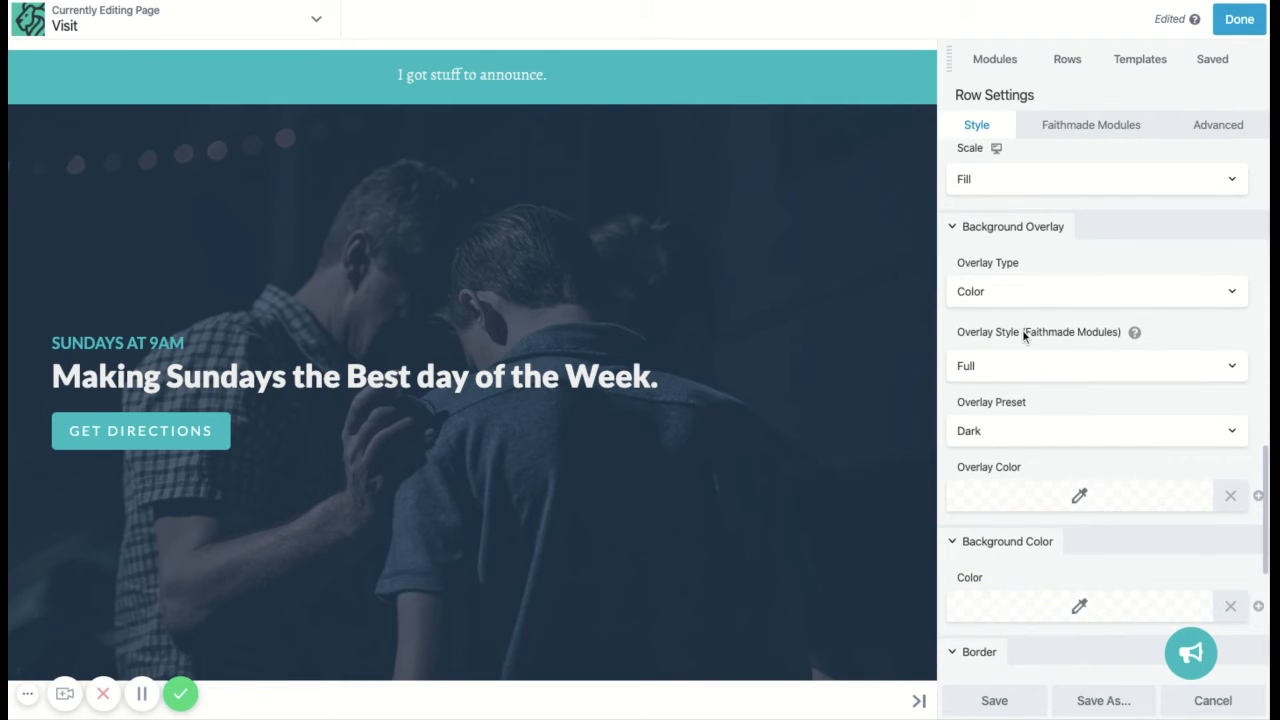
scroll(1022, 329, "down", 3)
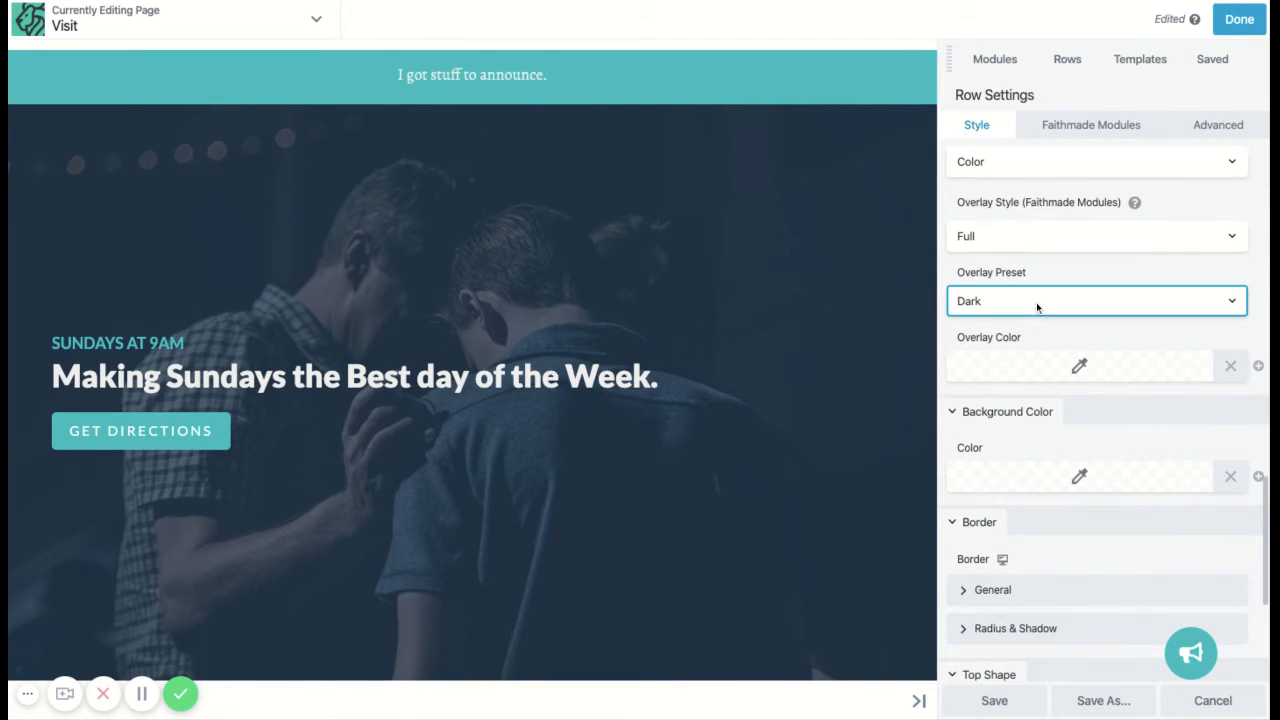
left_click(1034, 303)
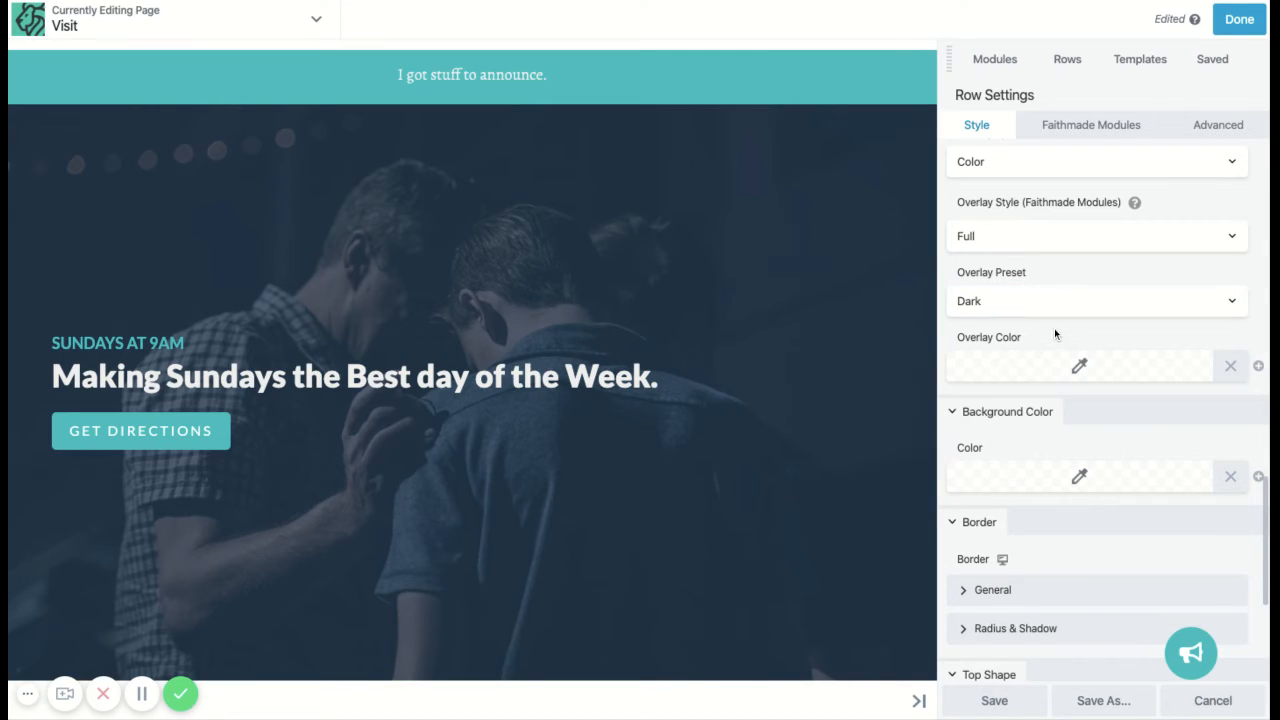
left_click(1054, 365)
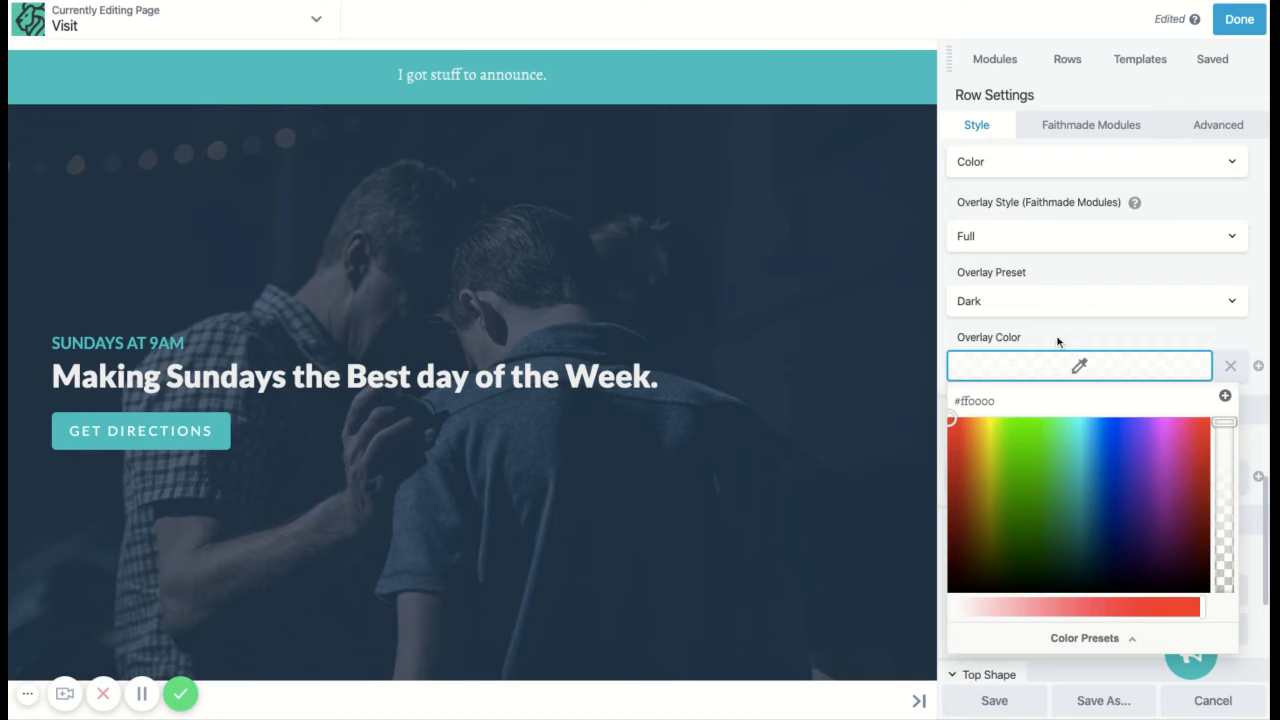
left_click(1045, 342)
scroll(1051, 291, "up", 6)
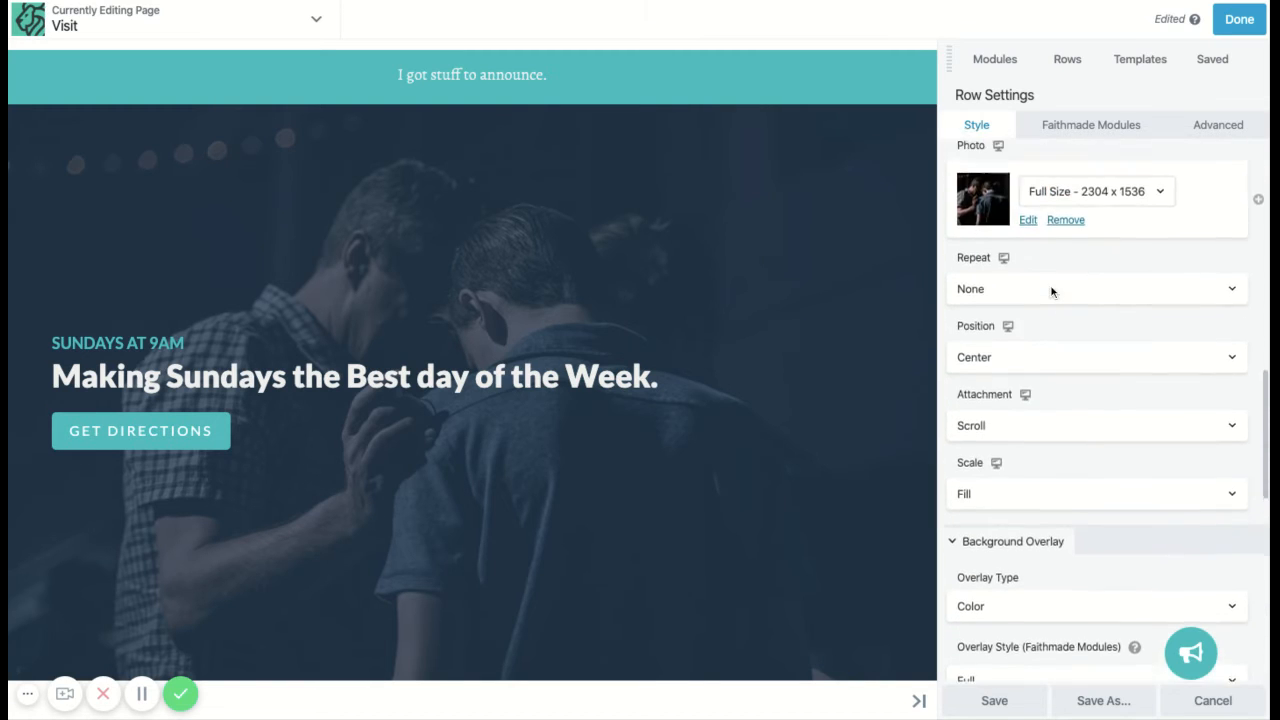
scroll(1045, 300, "up", 1)
scroll(1060, 276, "up", 1)
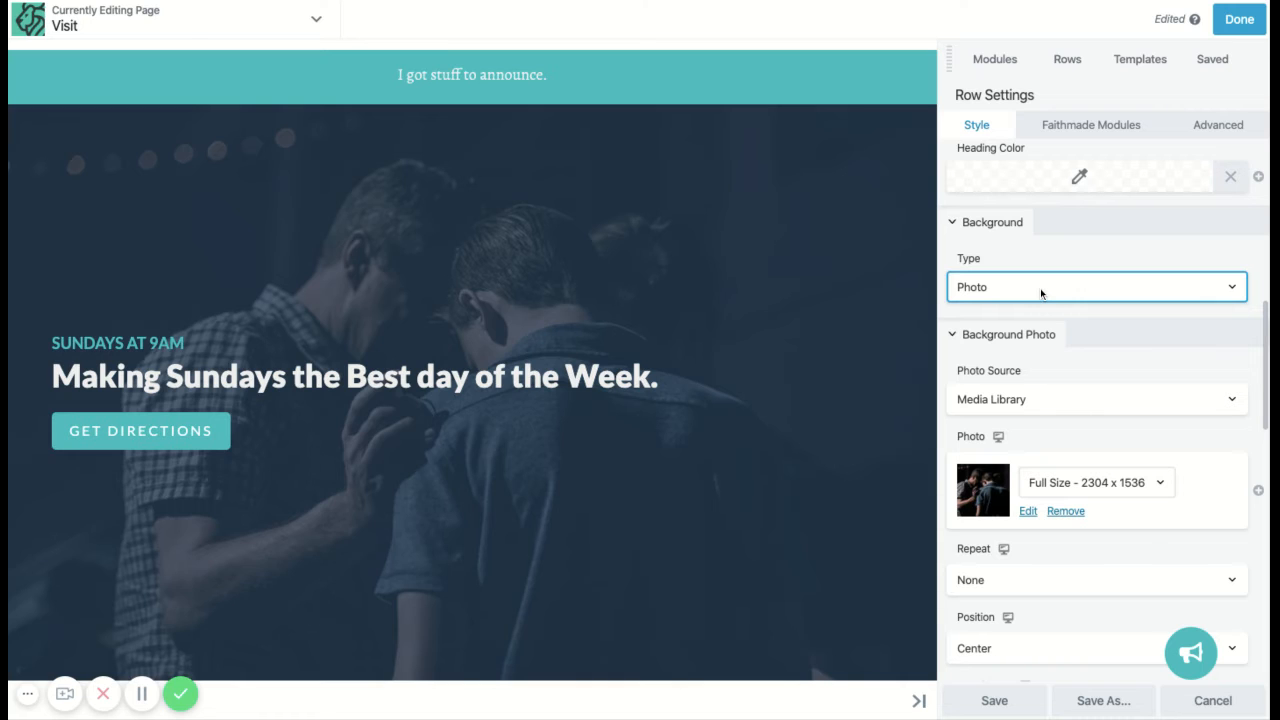
Step: Set the background to Video with a YouTube or Vimeo source, clearing a wrongly pasted link
left_click(1074, 334)
scroll(1100, 405, "down", 1)
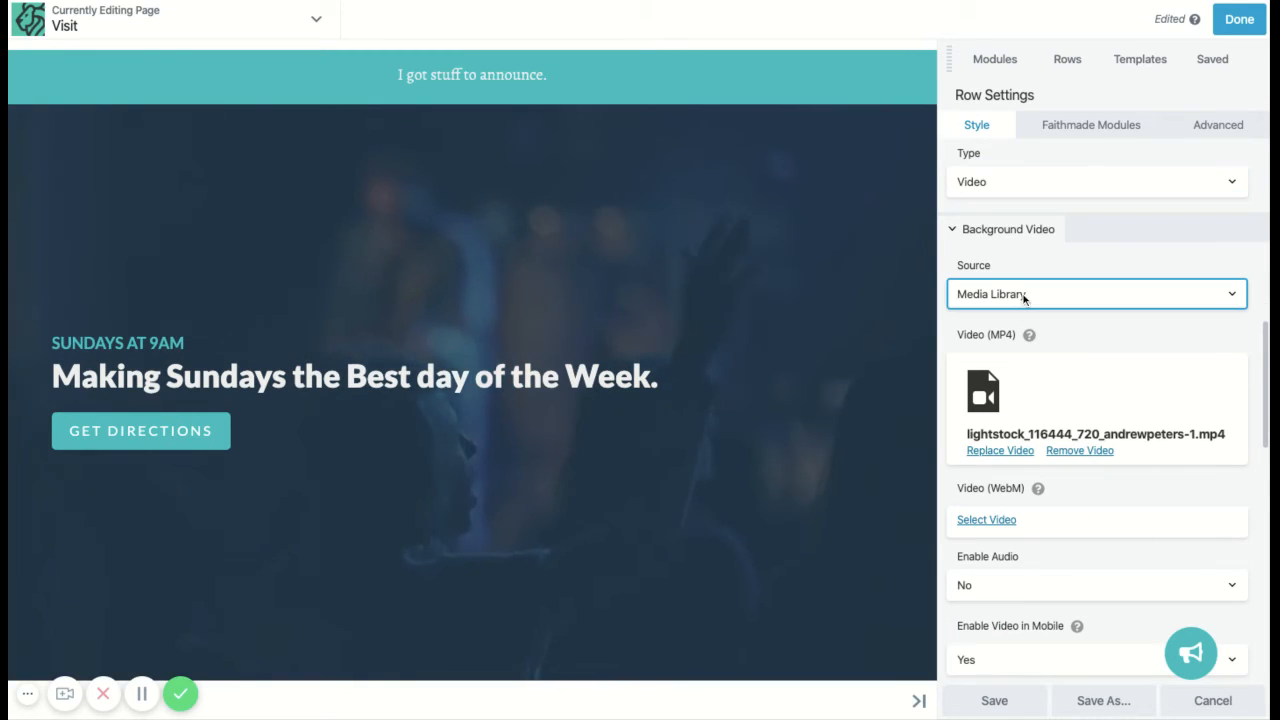
left_click(1080, 322)
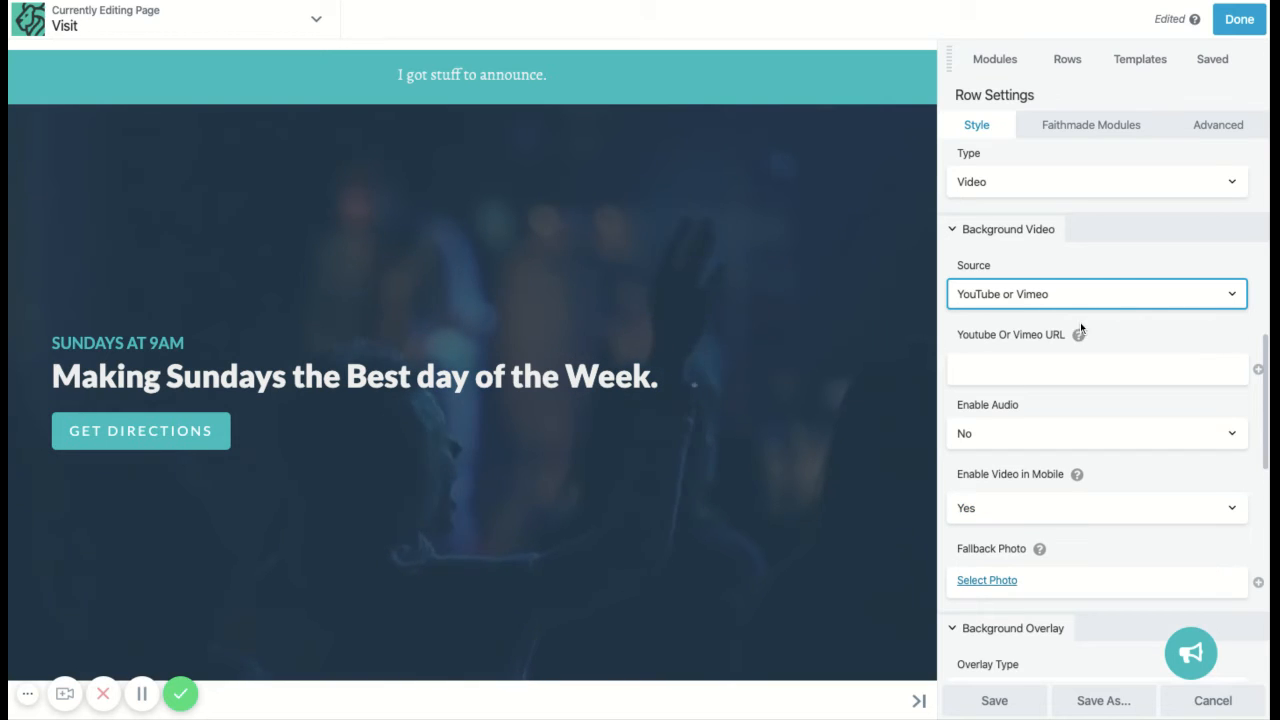
left_click(1010, 377)
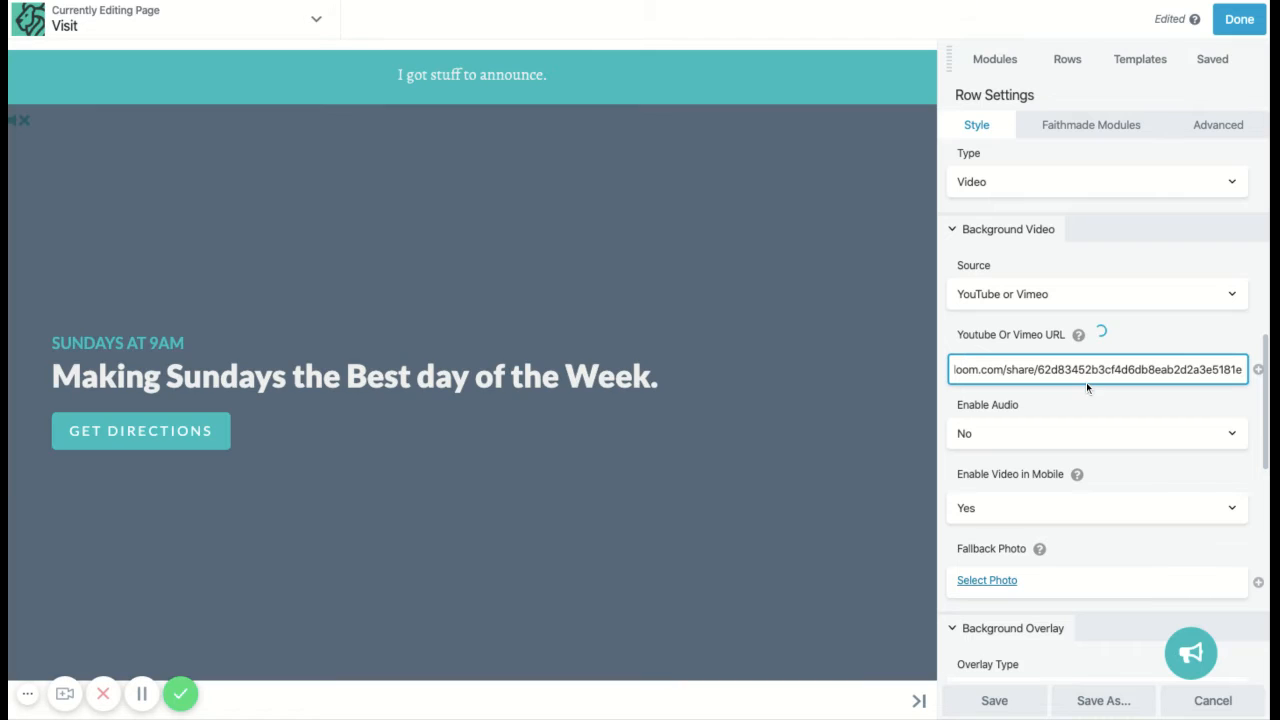
key("ctrl+a")
key("BackSpace")
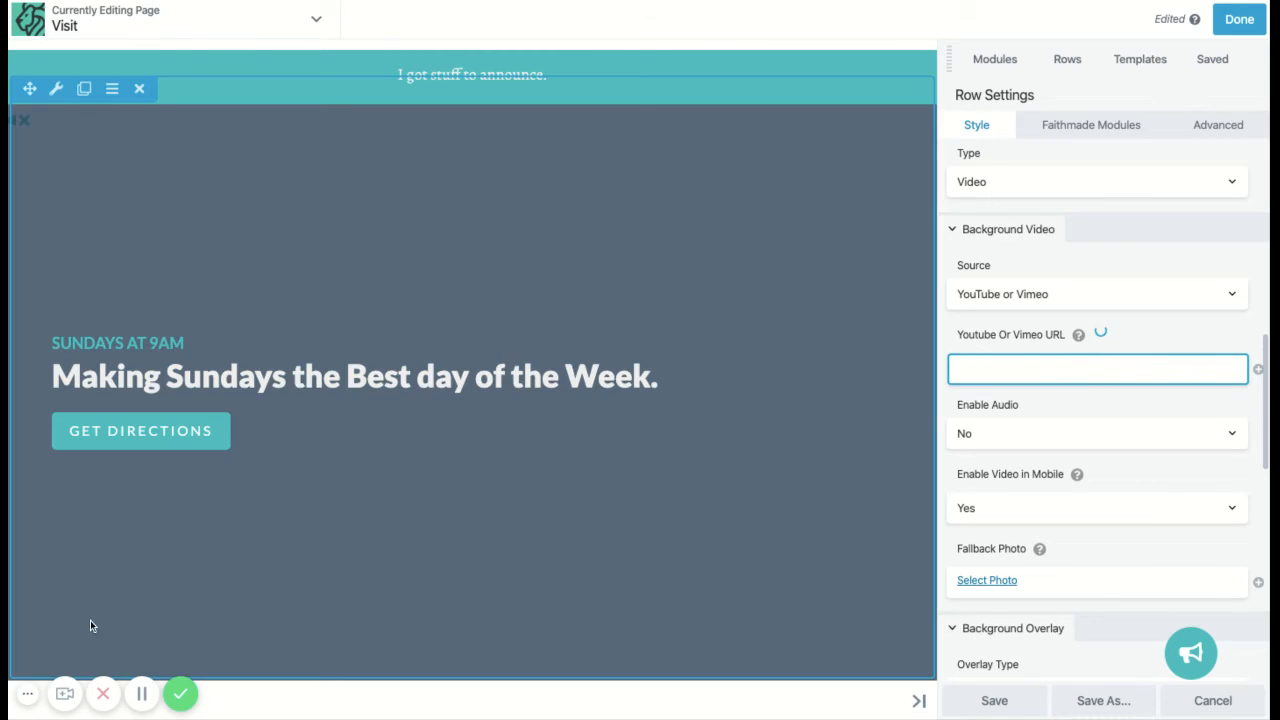
left_click(141, 694)
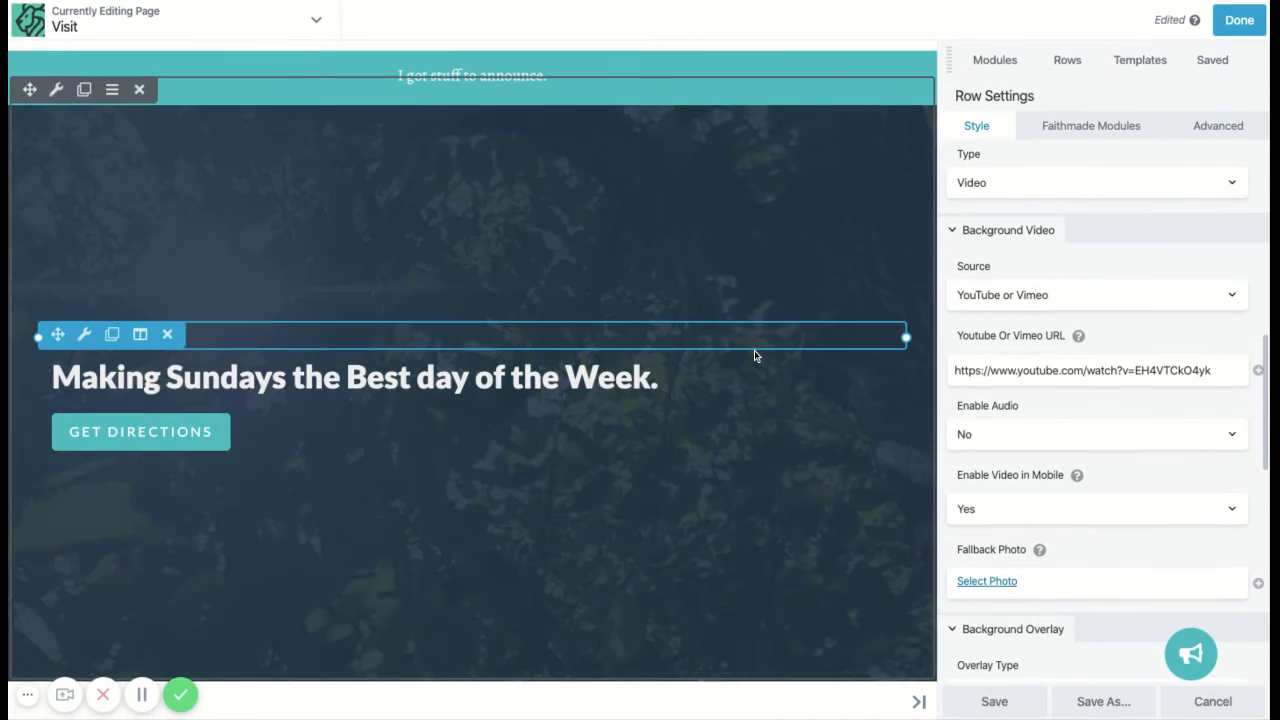
Step: Check the video's mobile playback option and bring up the Media Library for a fallback photo
scroll(472, 380, "down", 1)
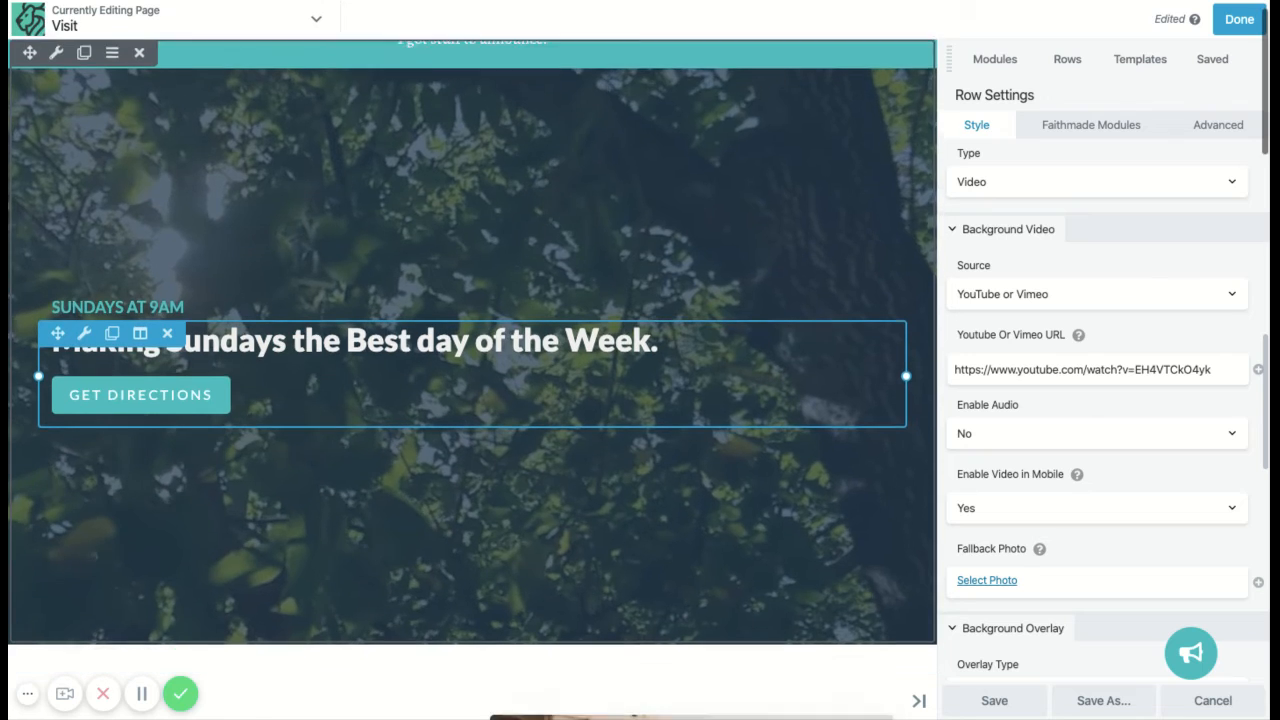
scroll(472, 380, "up", 1)
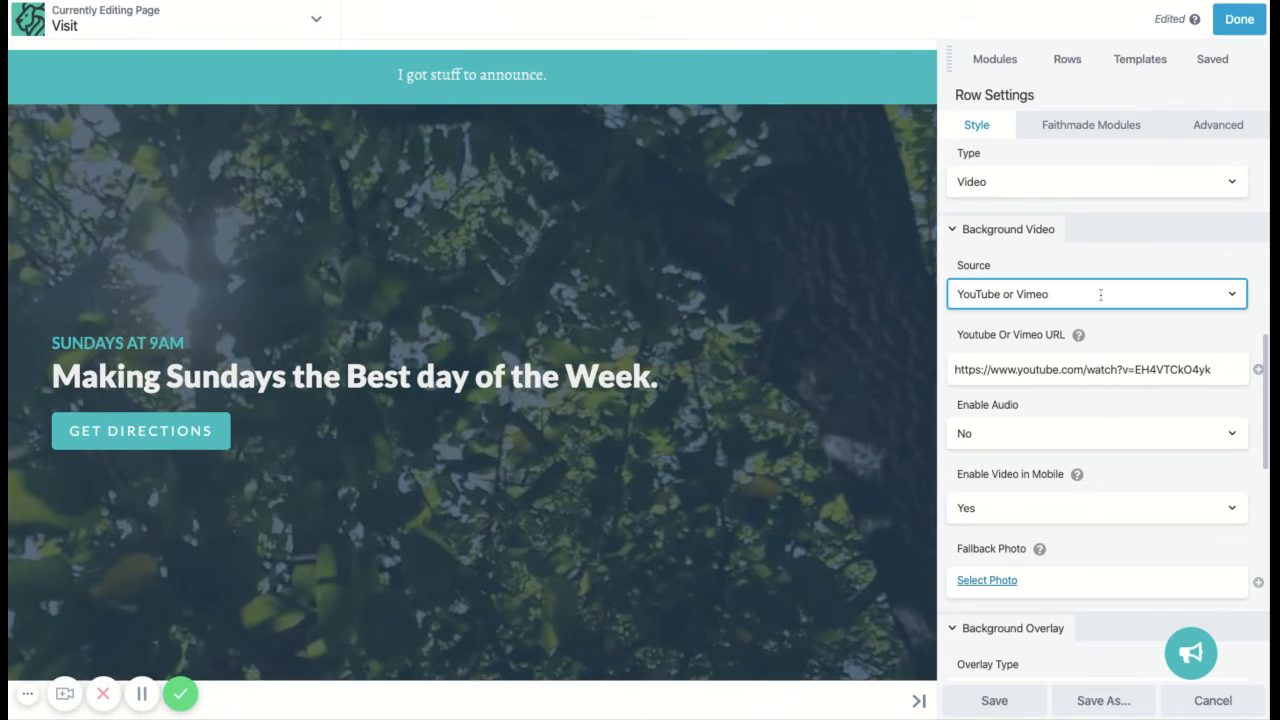
scroll(1136, 334, "down", 1)
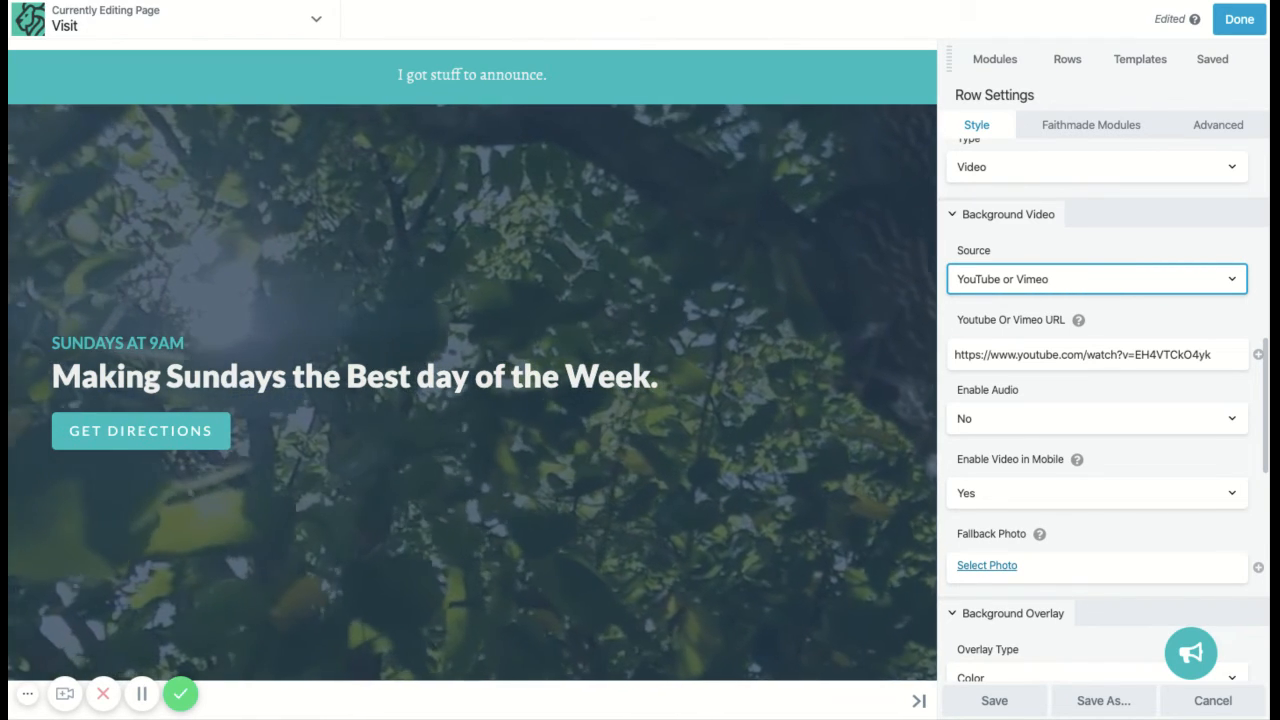
scroll(1134, 420, "down", 1)
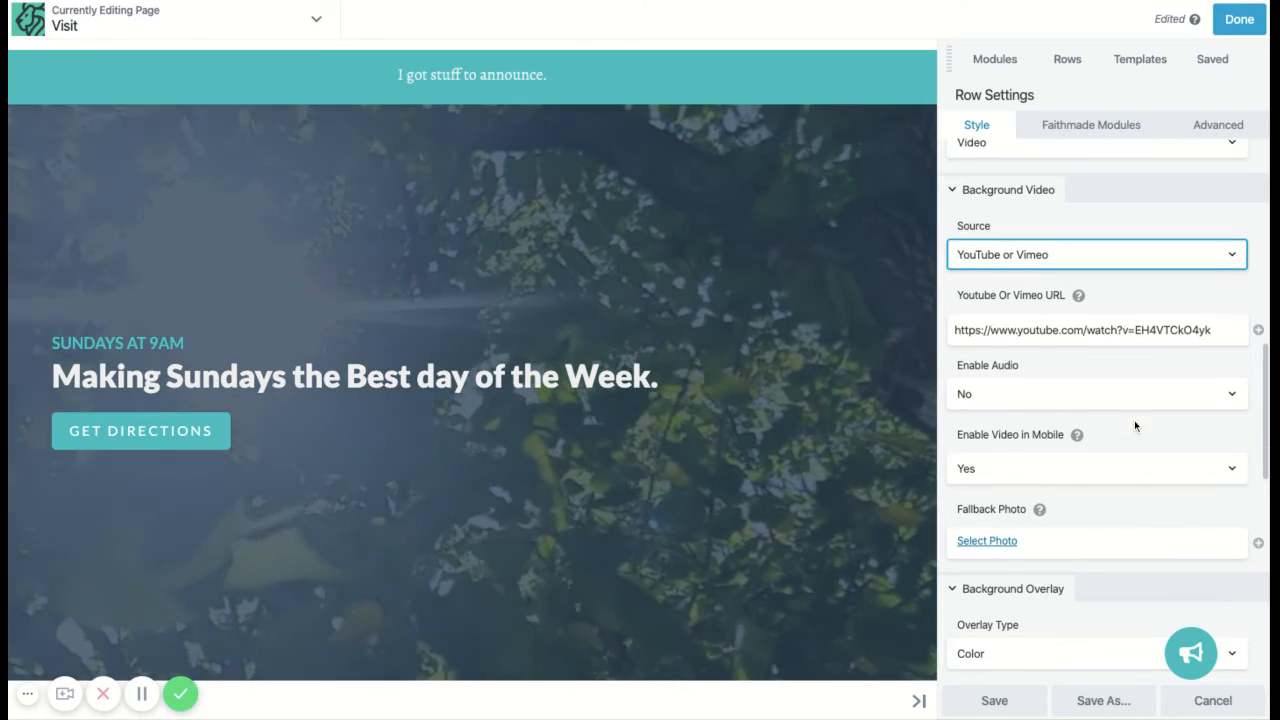
scroll(1130, 425, "down", 3)
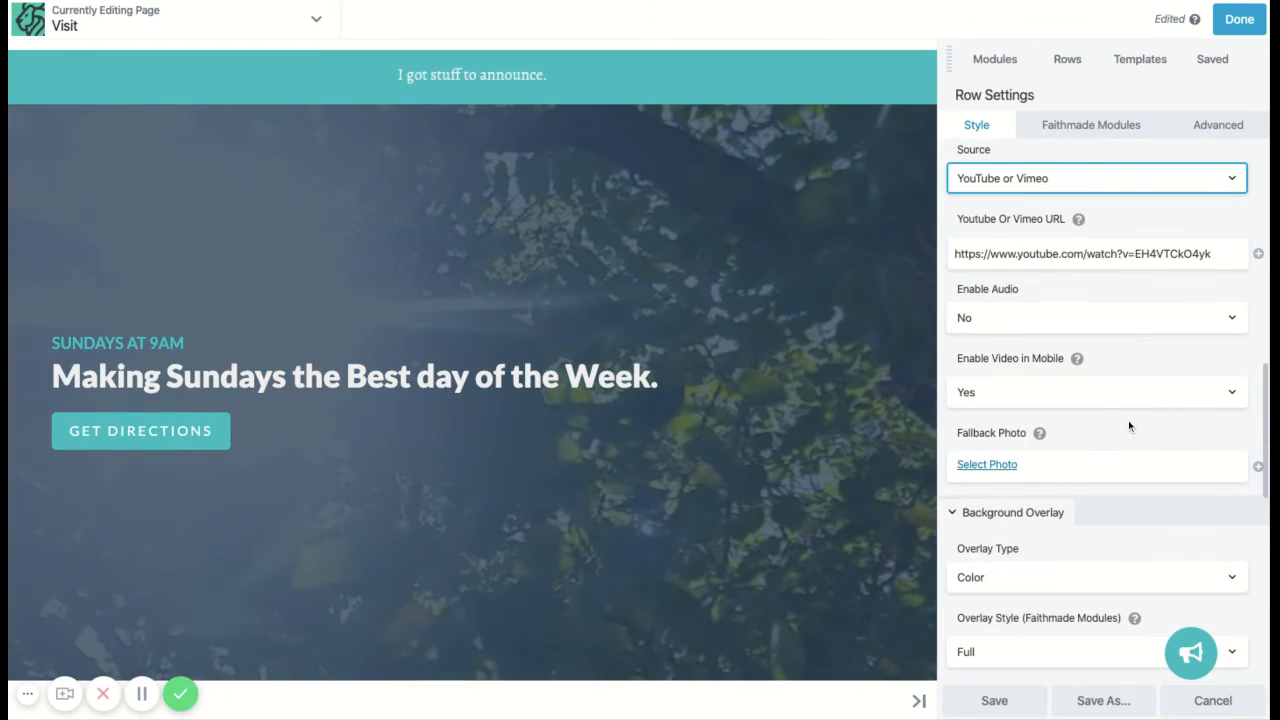
left_click(1077, 394)
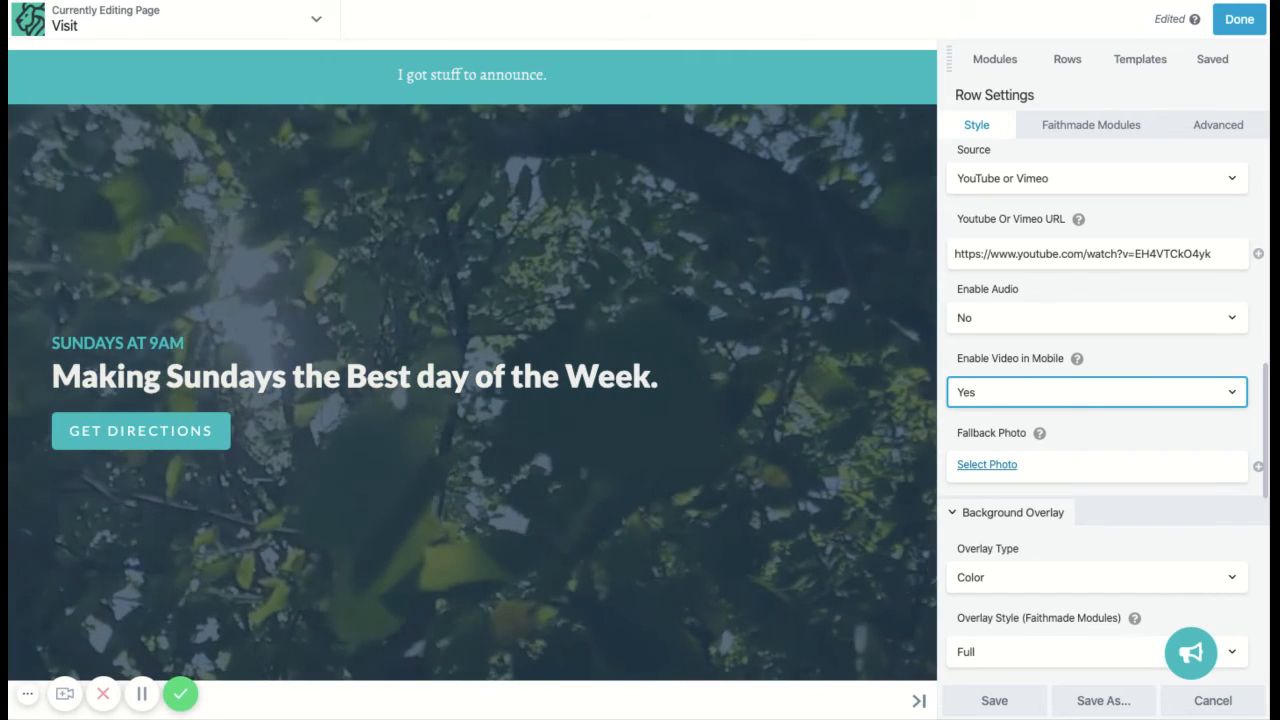
scroll(1050, 450, "down", 2)
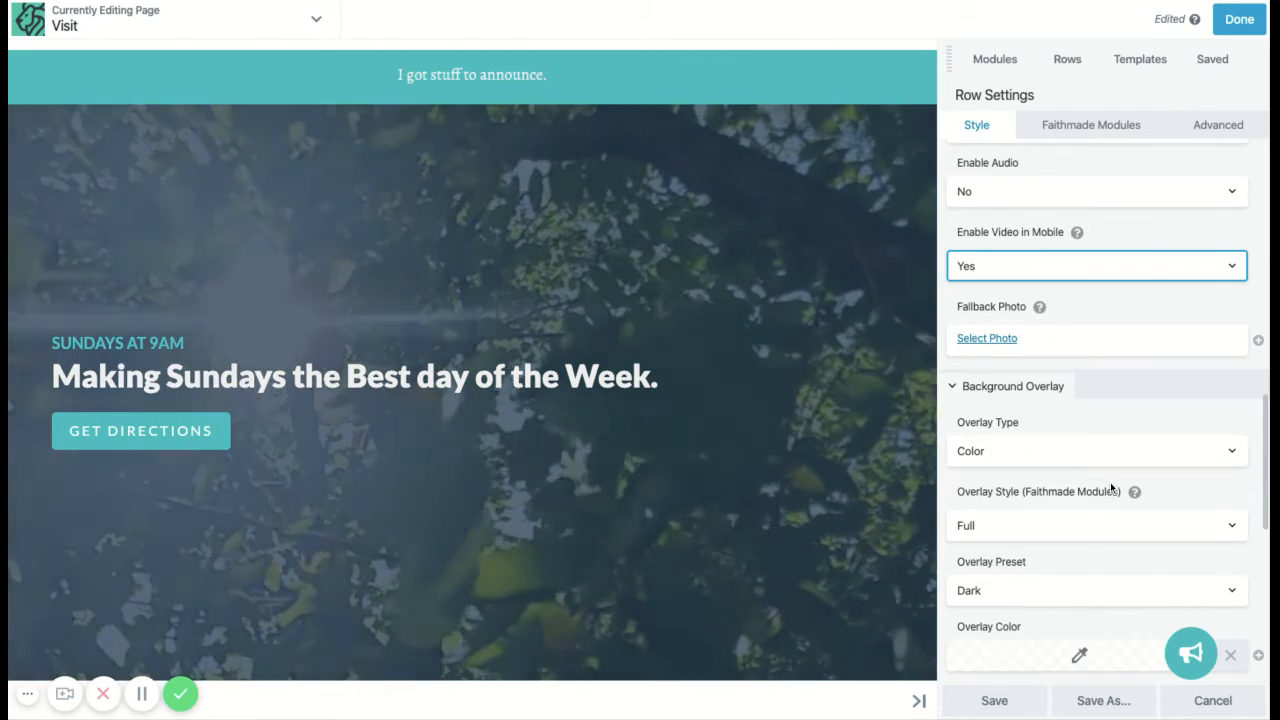
left_click(988, 339)
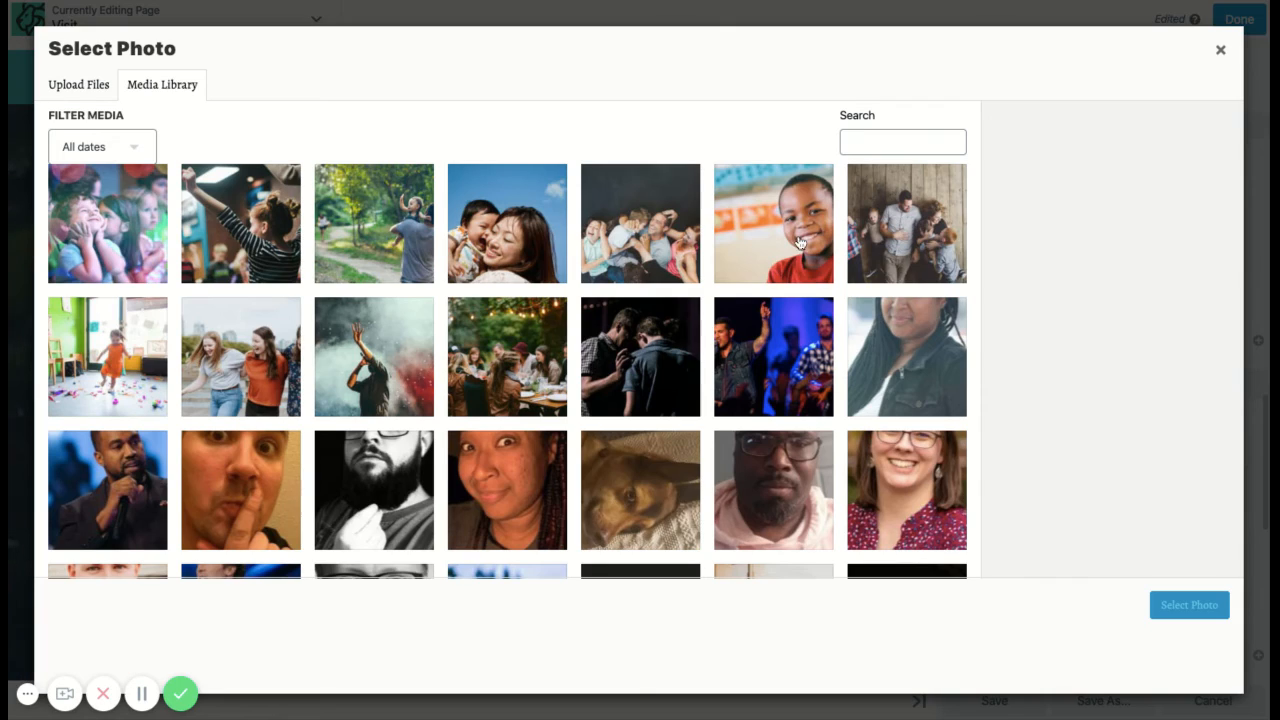
Step: Set the raised-hand red-smoke photo as the video's fallback, then clear the YouTube URL field
left_click(383, 341)
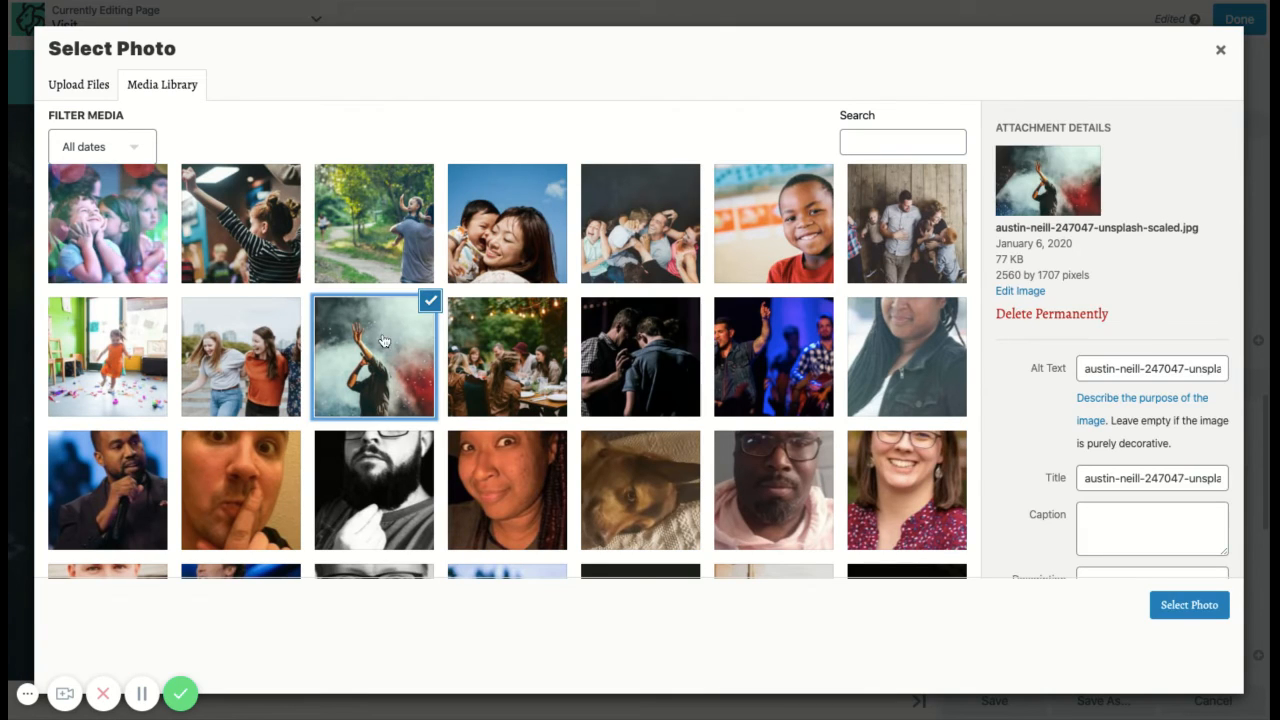
left_click(1190, 605)
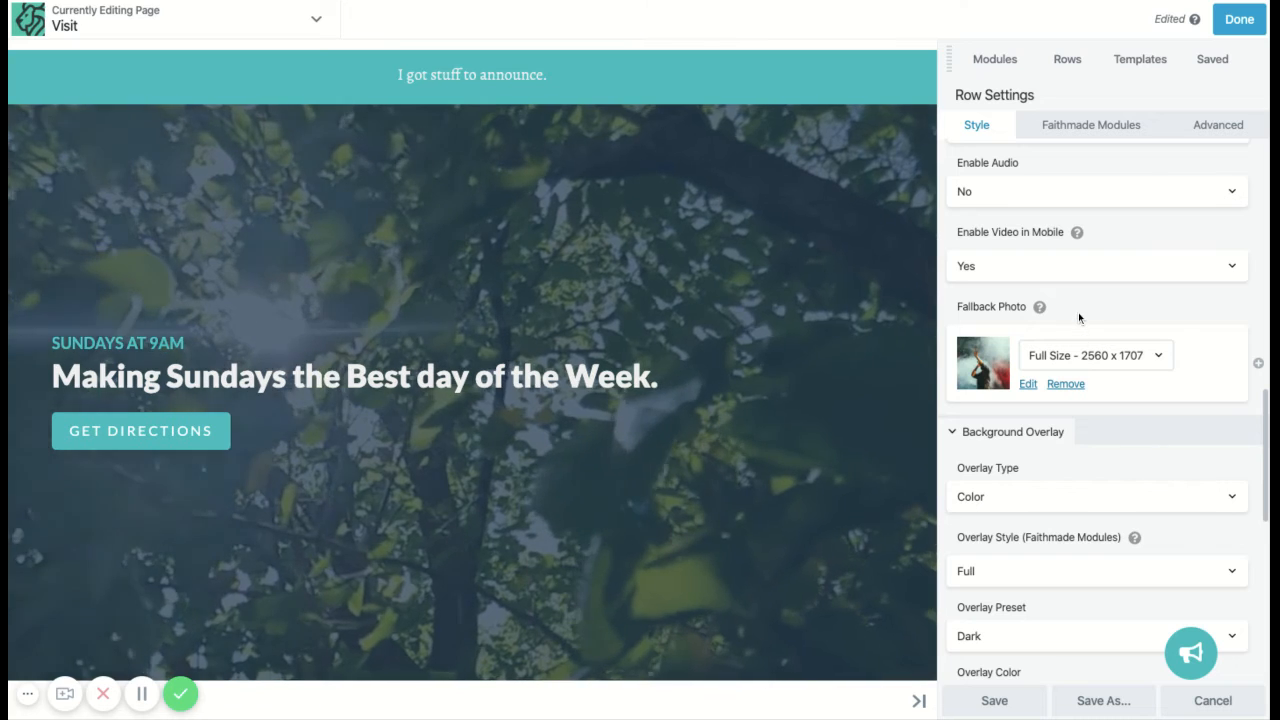
scroll(1078, 312, "up", 2)
triple_click(1055, 323)
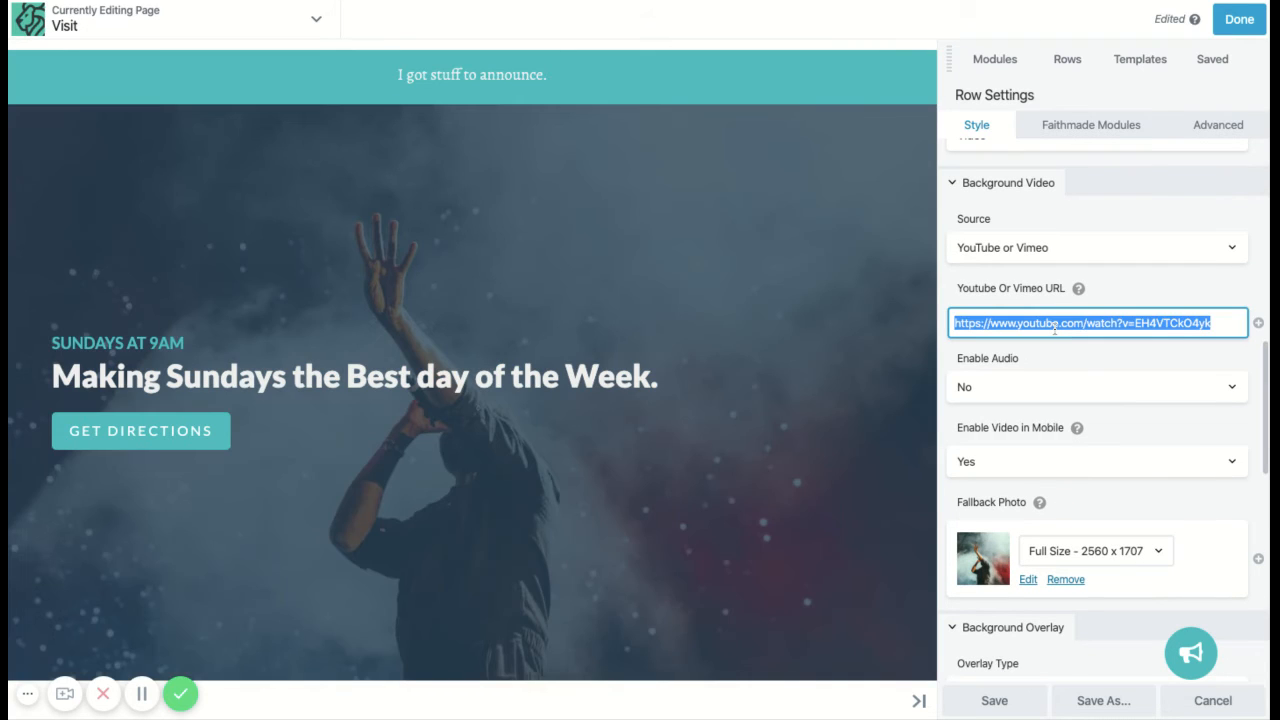
key("BackSpace")
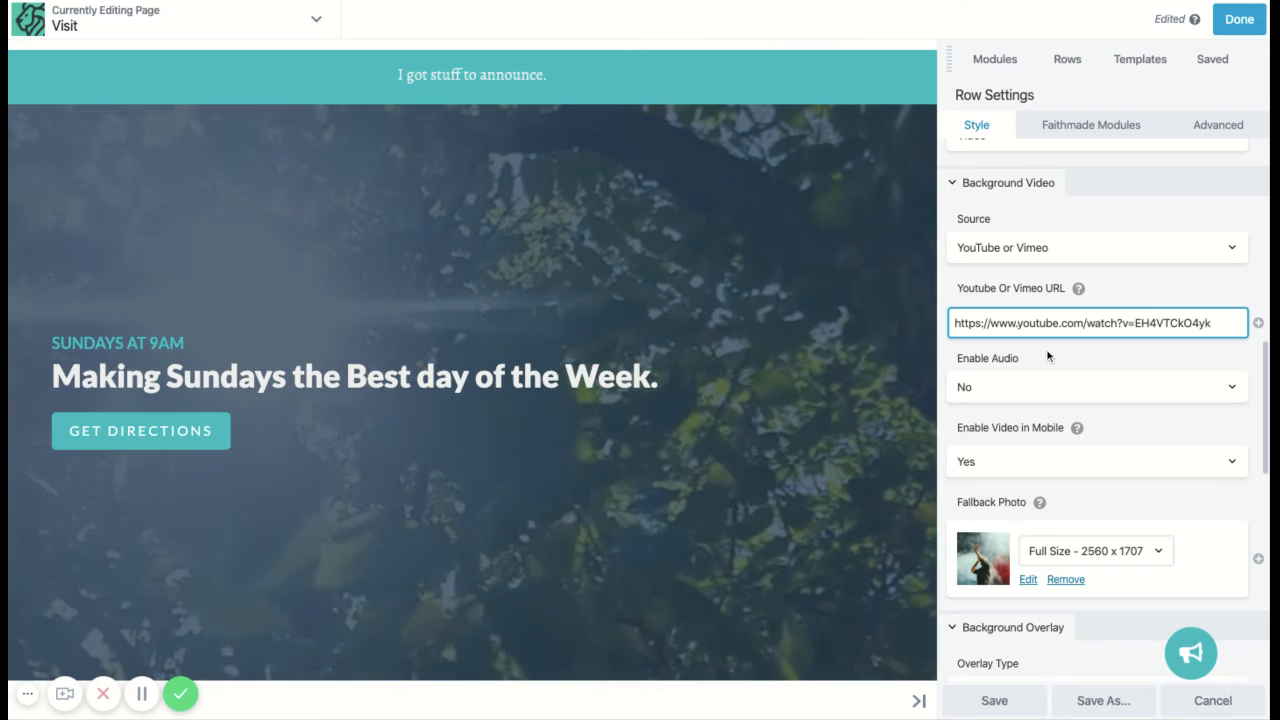
Step: Swap the handshake photo next to 'Here's what to expect' for the 866 x 577 laughing-family image
scroll(1048, 356, "down", 3)
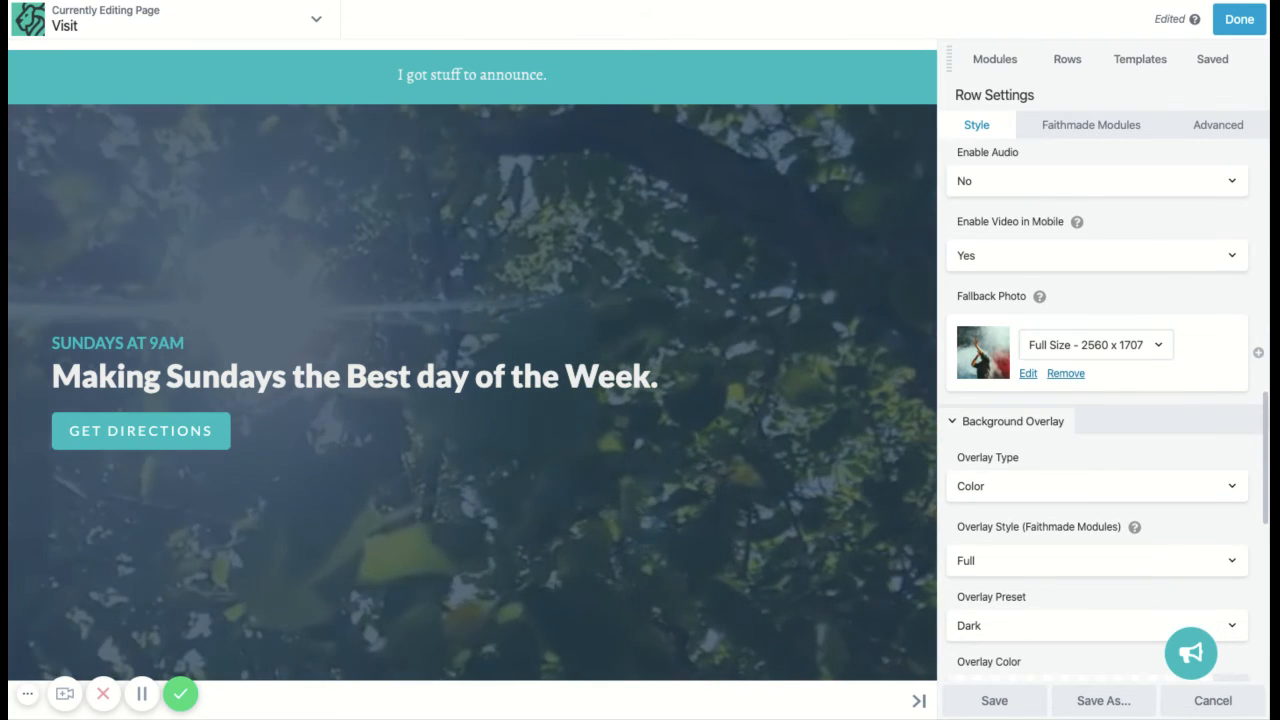
scroll(1034, 457, "down", 2)
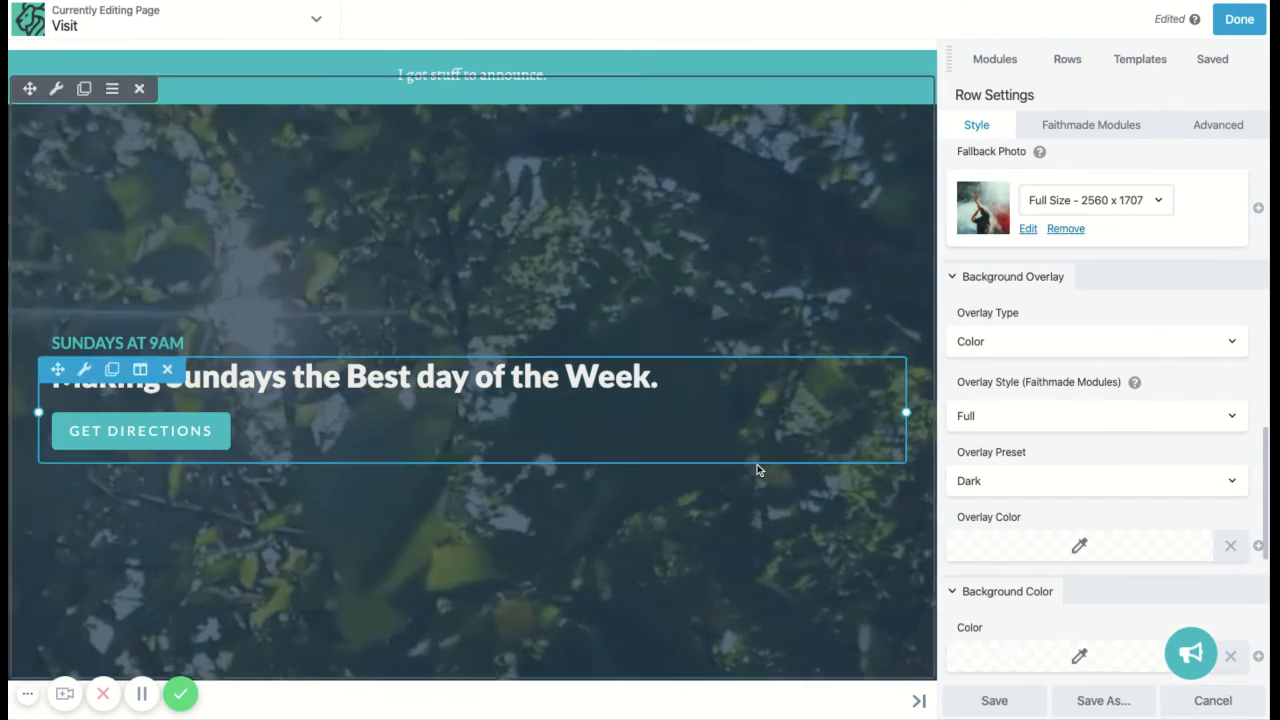
scroll(757, 464, "down", 3)
scroll(757, 466, "down", 3)
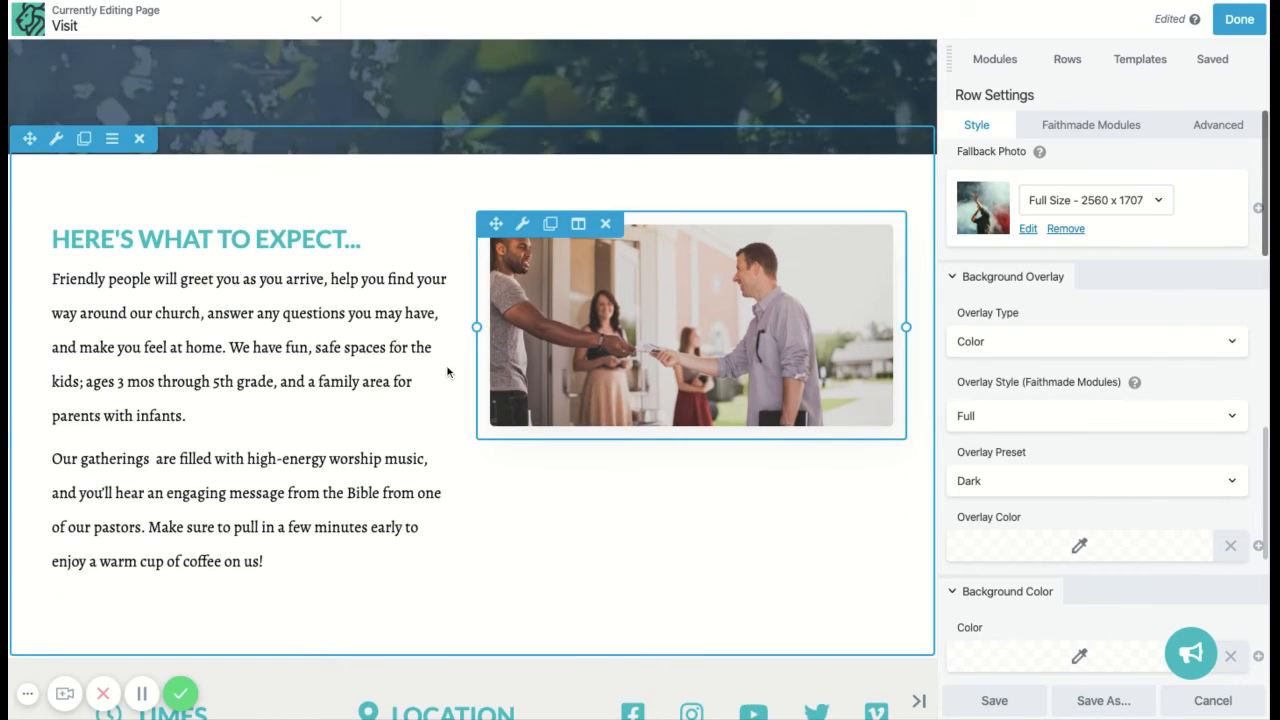
scroll(447, 372, "down", 1)
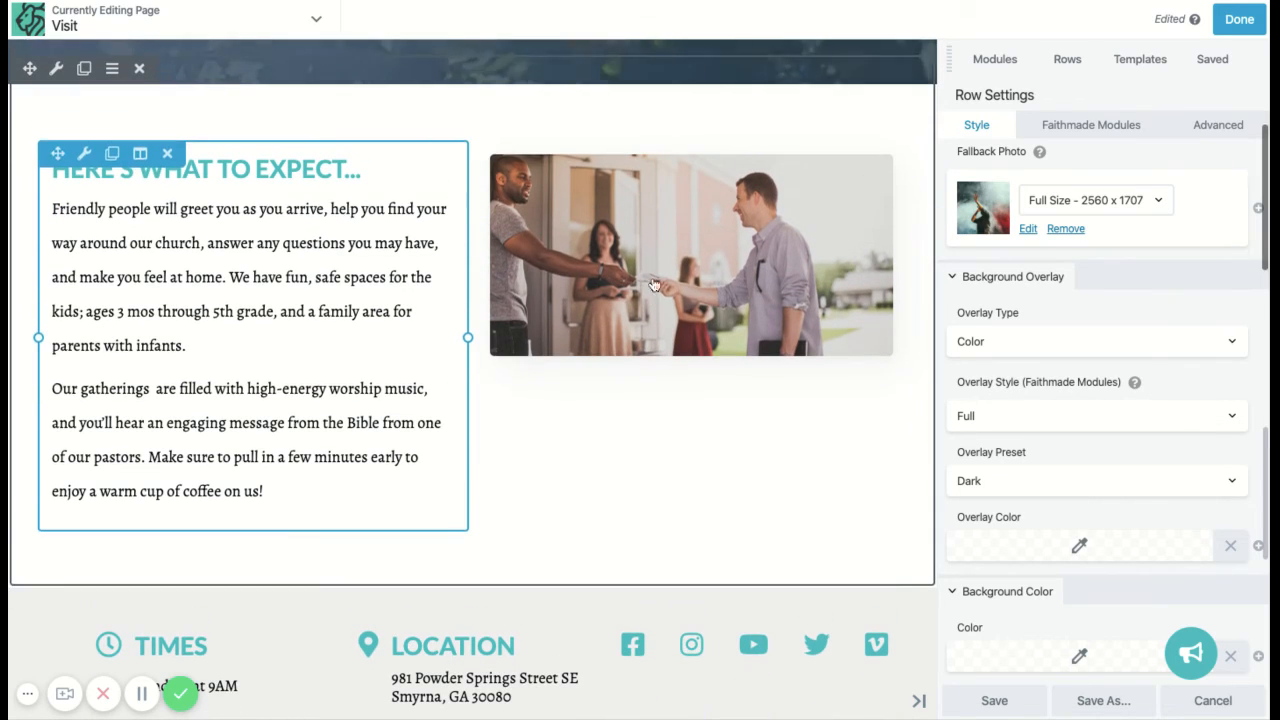
left_click(654, 216)
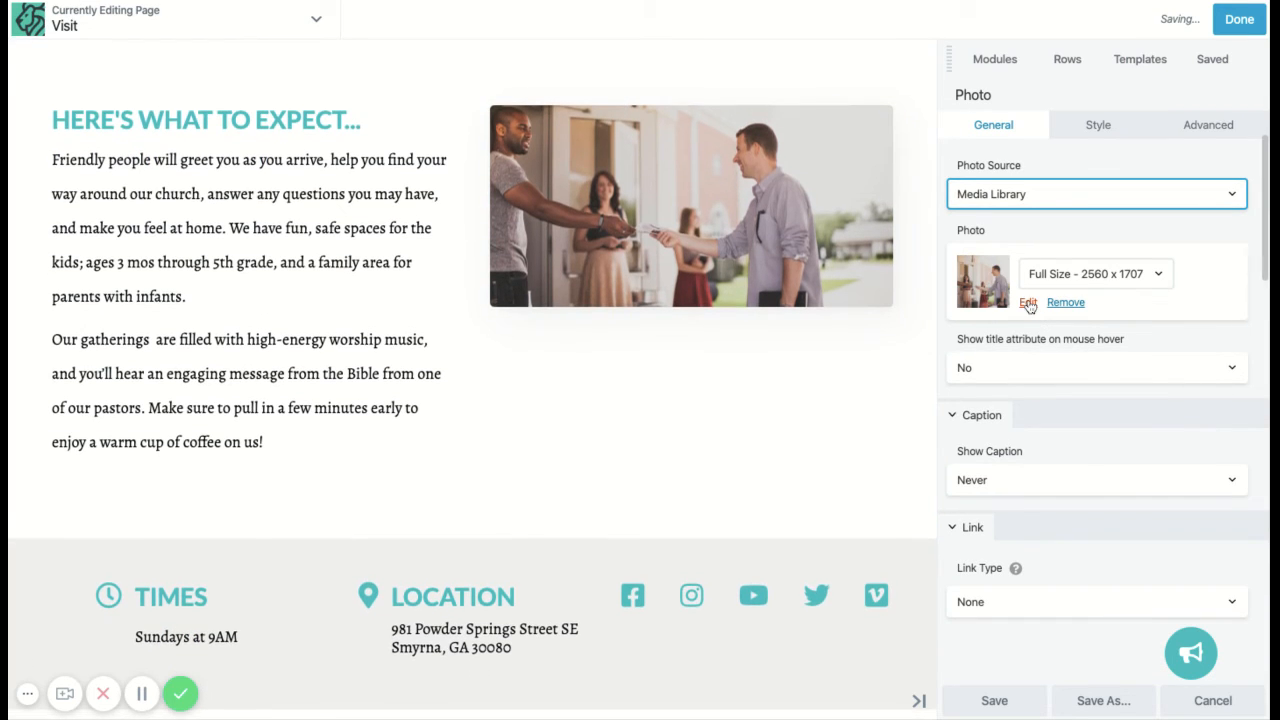
left_click(1028, 303)
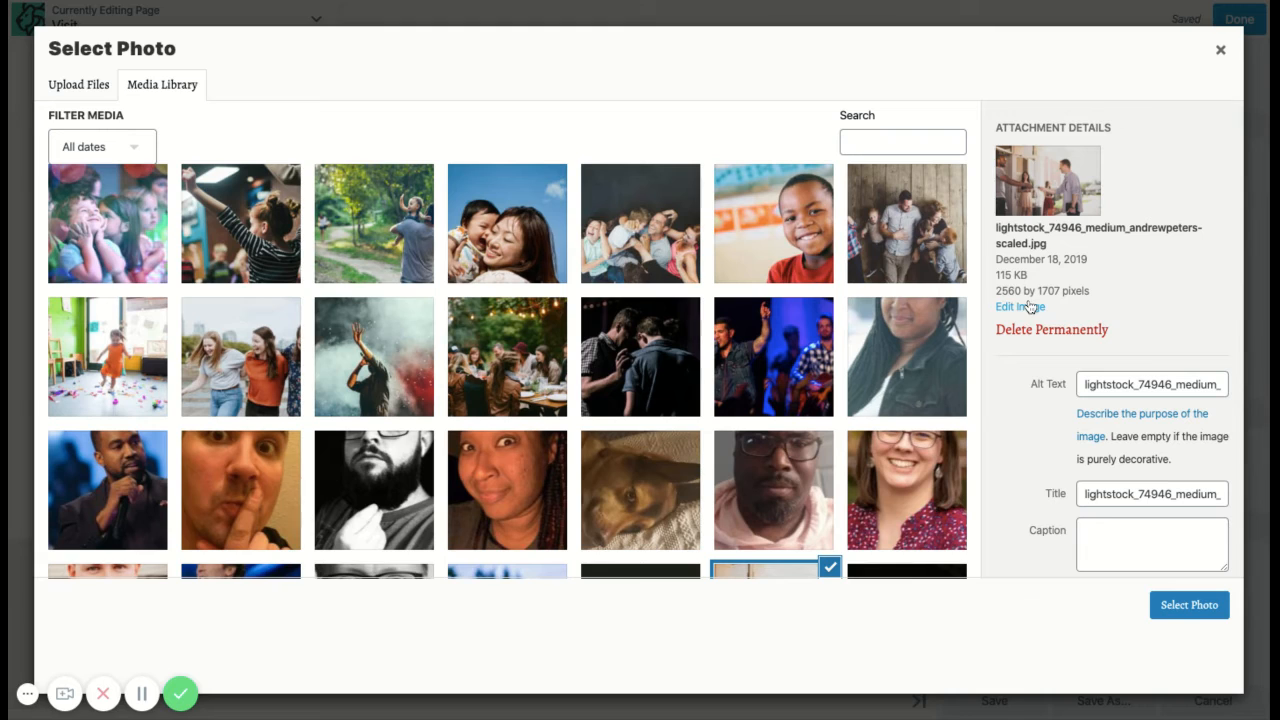
left_click(655, 217)
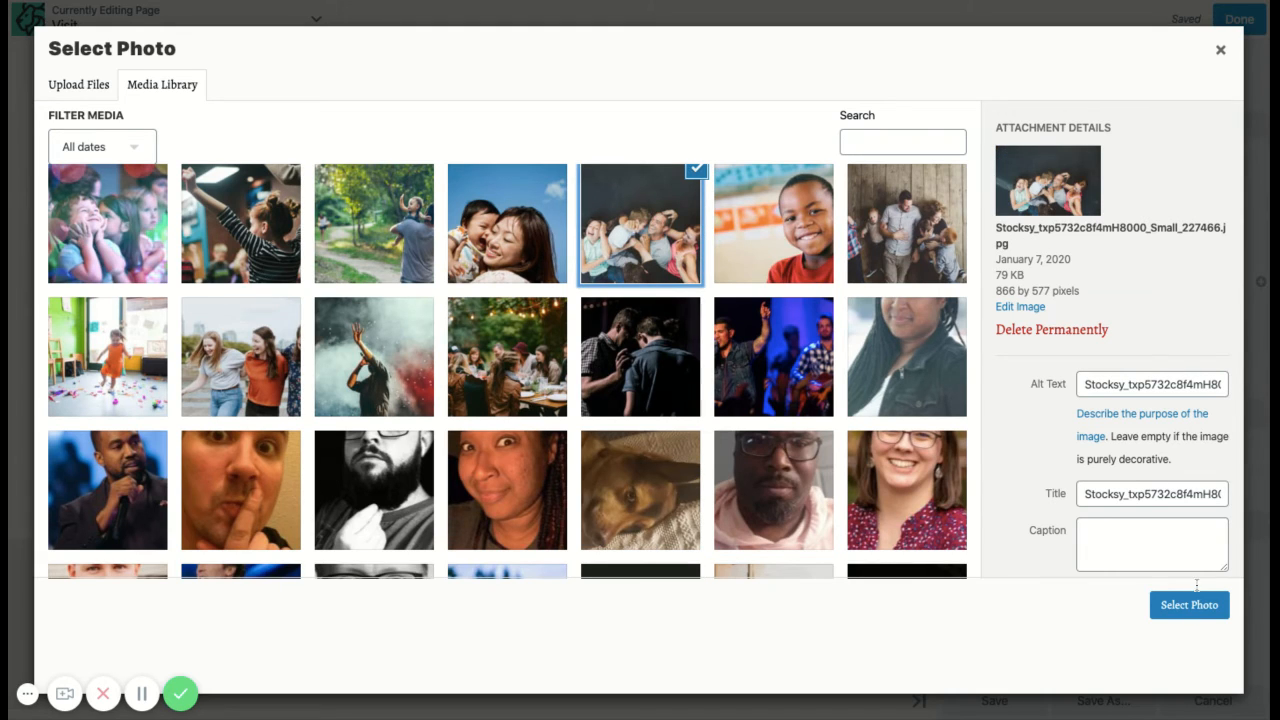
left_click(1189, 605)
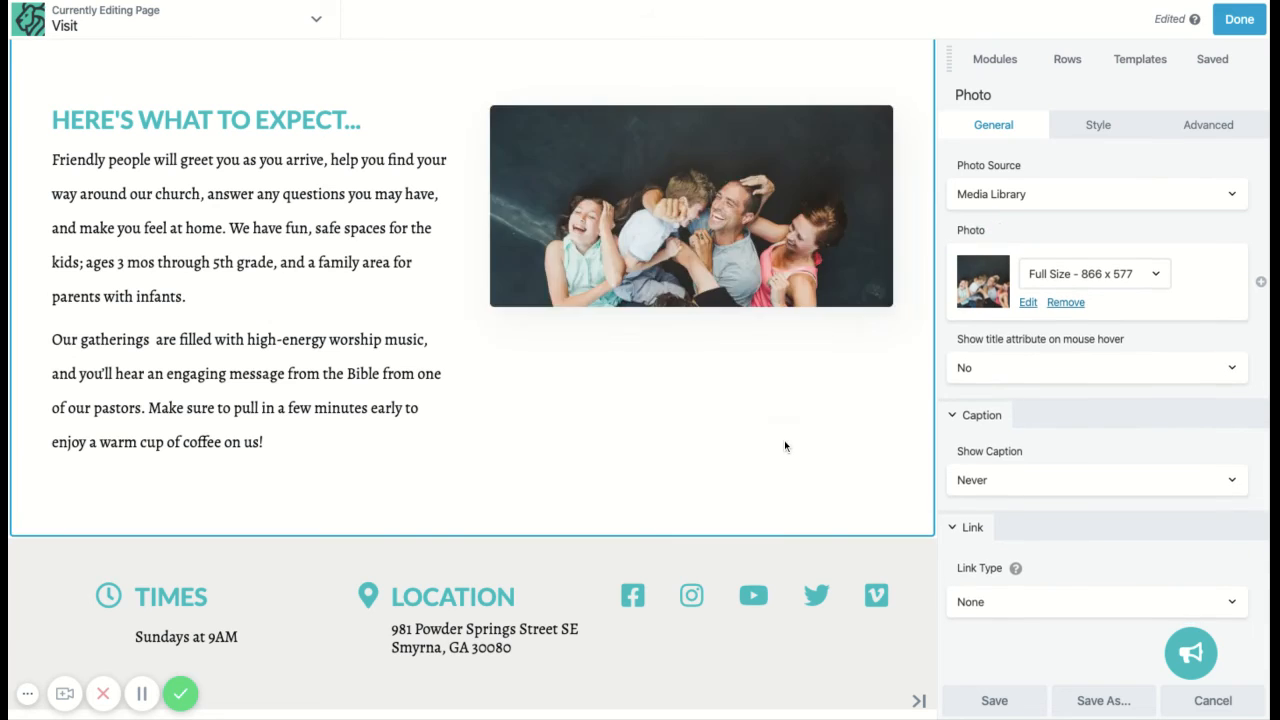
scroll(700, 463, "down", 5)
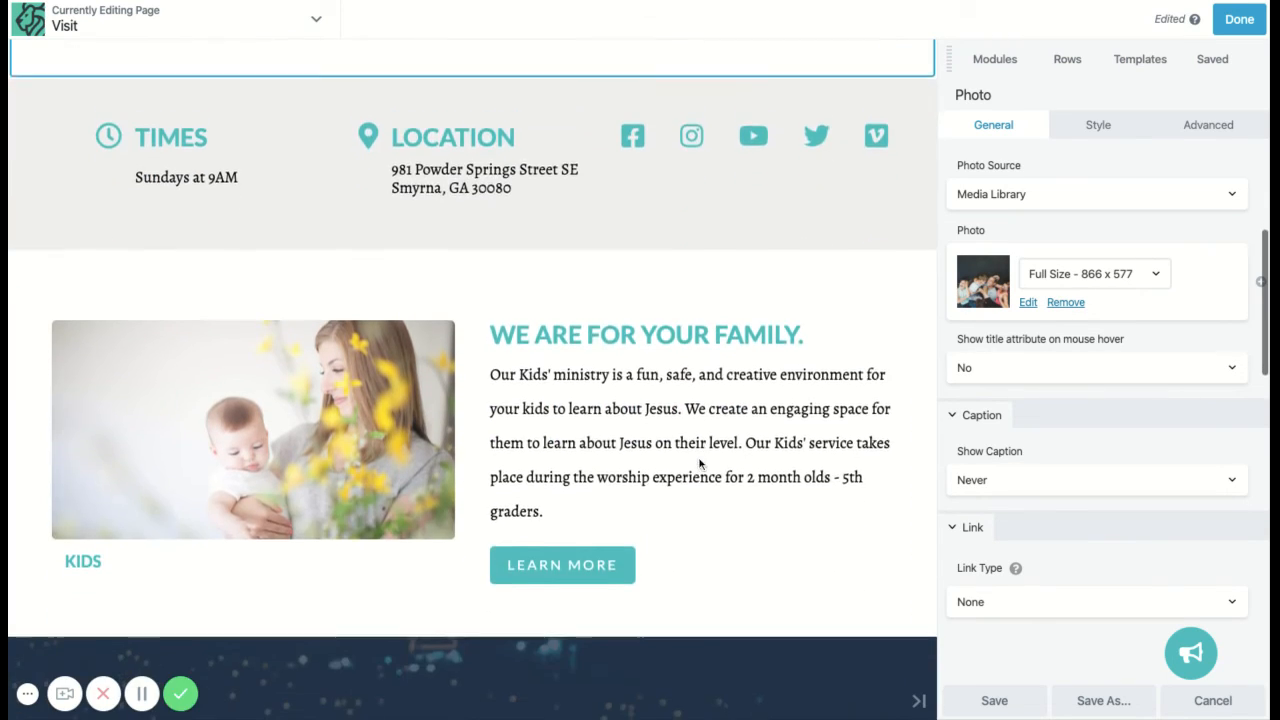
Step: Set the Next Step row's background photo to the blue-lit image of musicians on stage
scroll(700, 463, "down", 3)
scroll(194, 289, "up", 1)
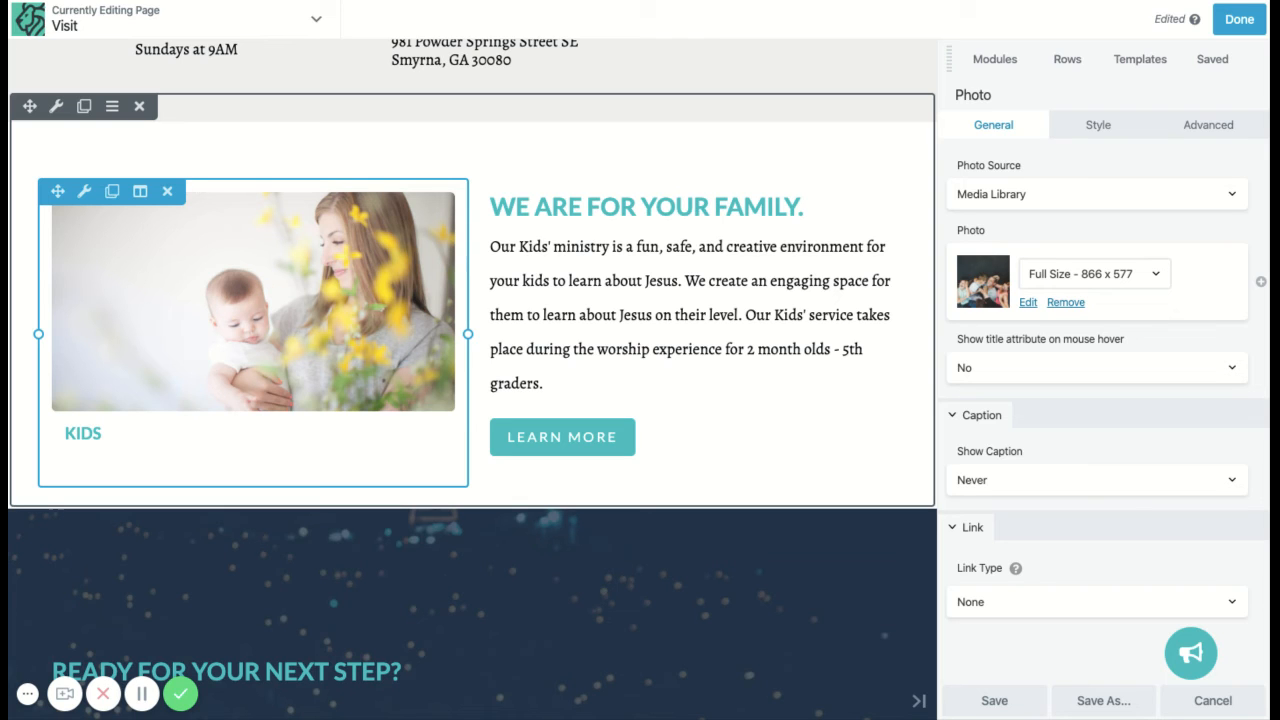
scroll(666, 357, "down", 3)
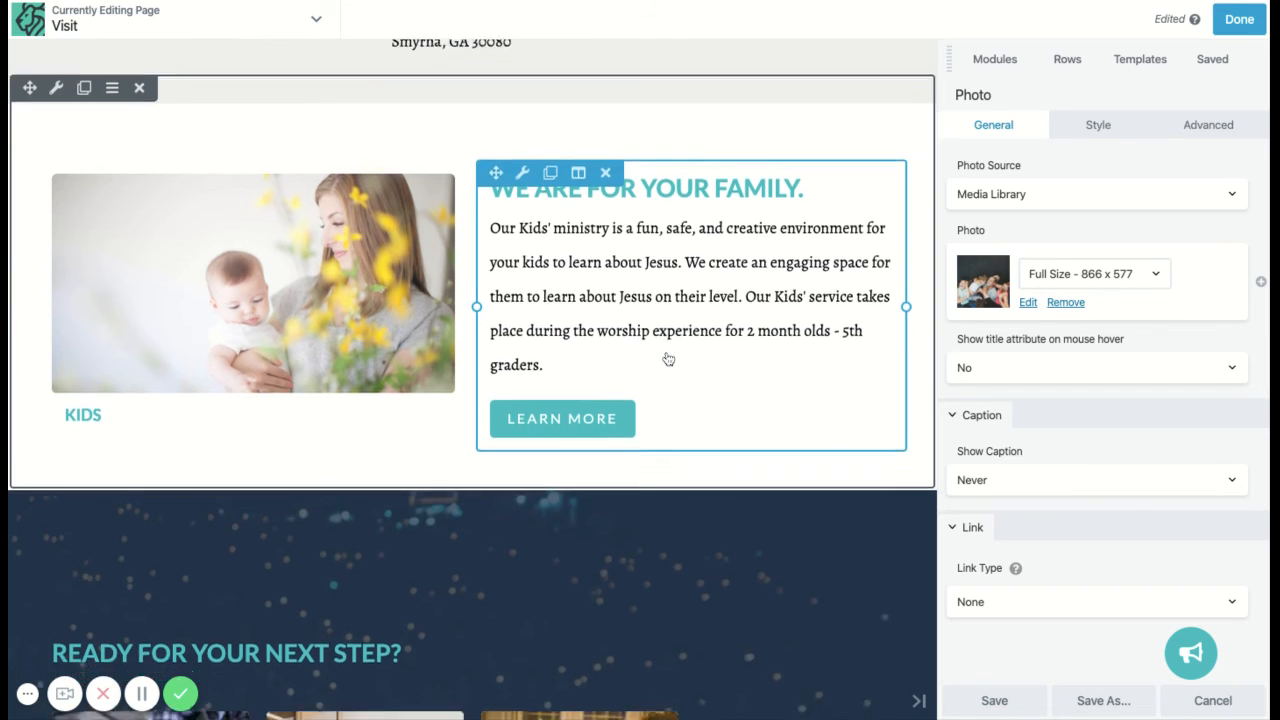
scroll(668, 359, "down", 6)
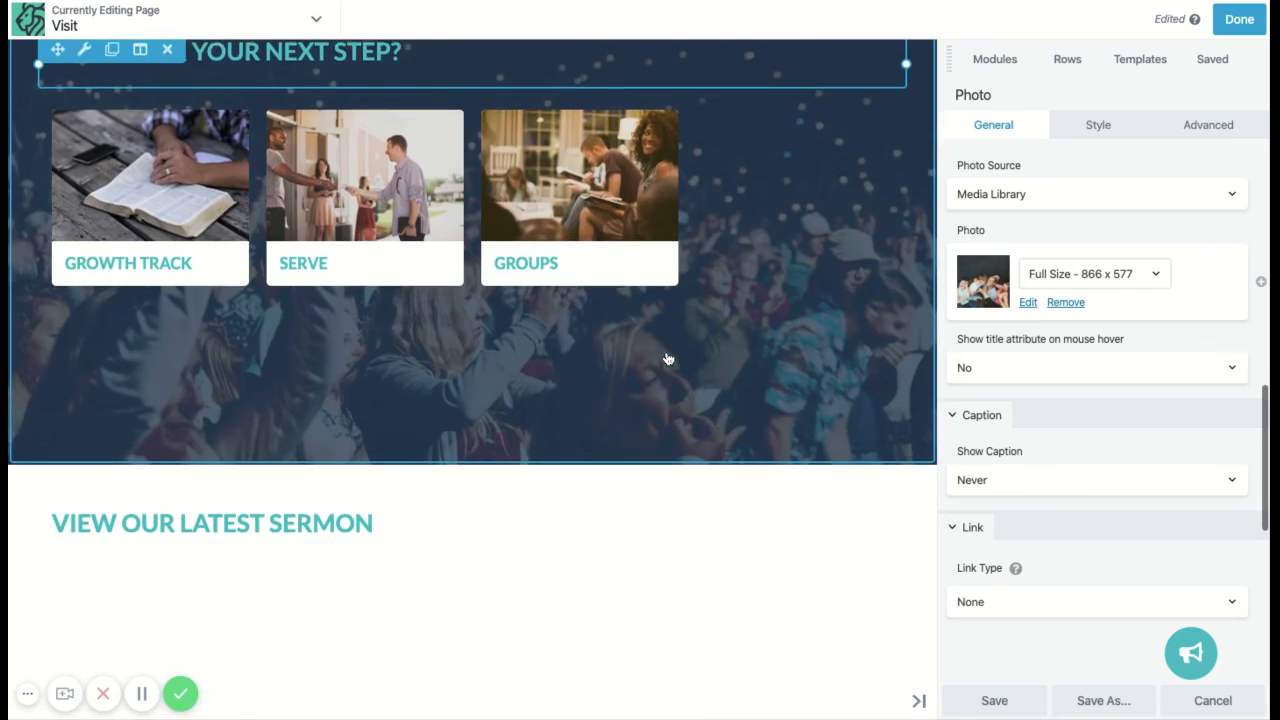
scroll(98, 286, "up", 6)
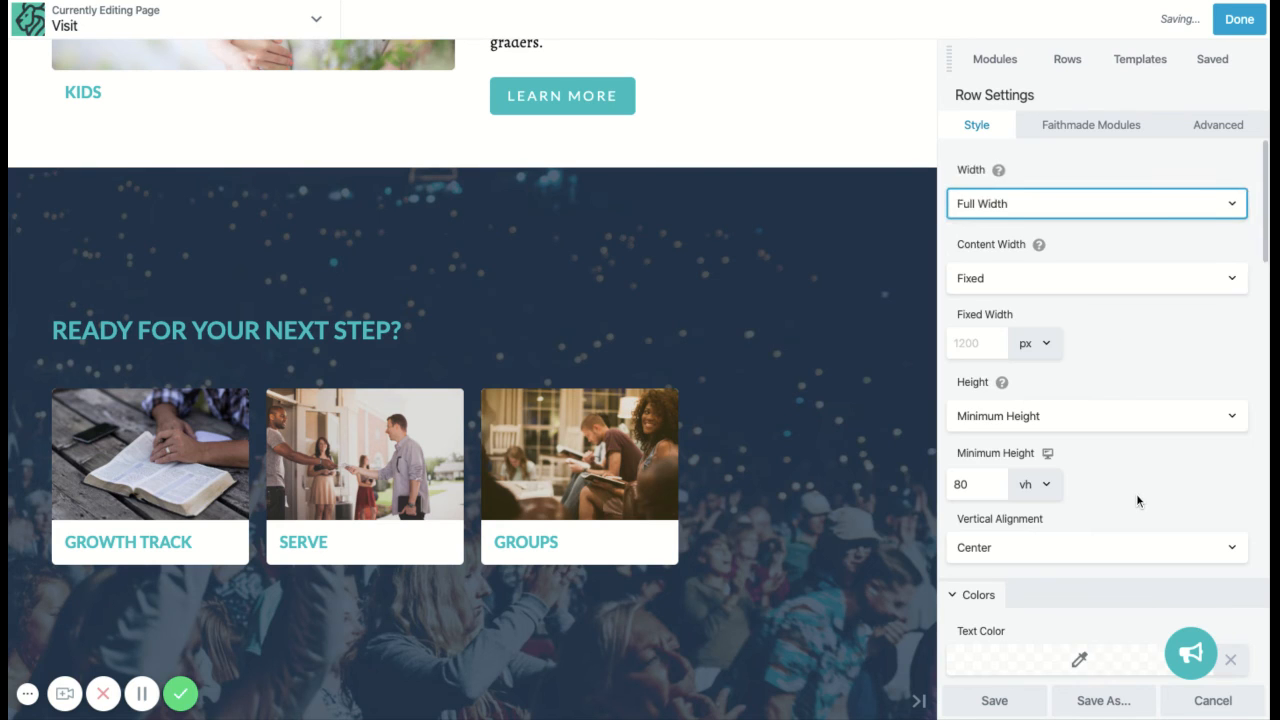
scroll(1136, 493, "down", 3)
scroll(1100, 381, "down", 3)
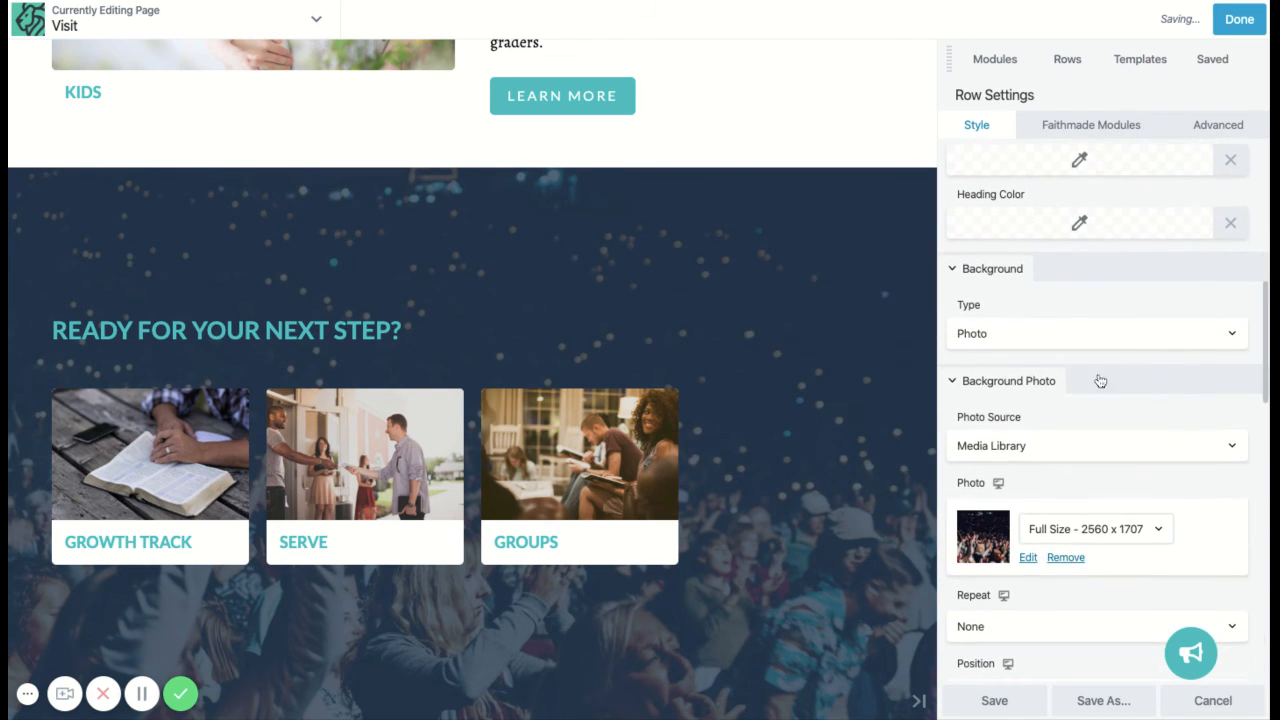
left_click(1028, 558)
left_click(787, 343)
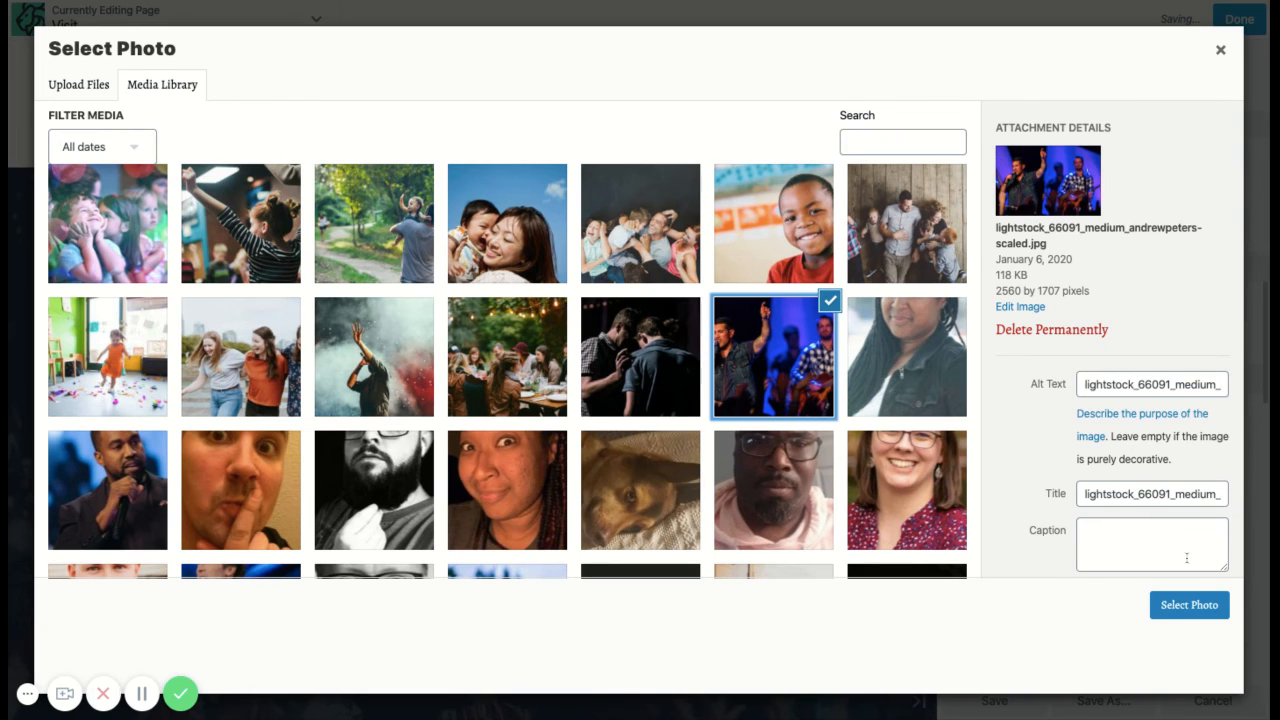
left_click(1188, 606)
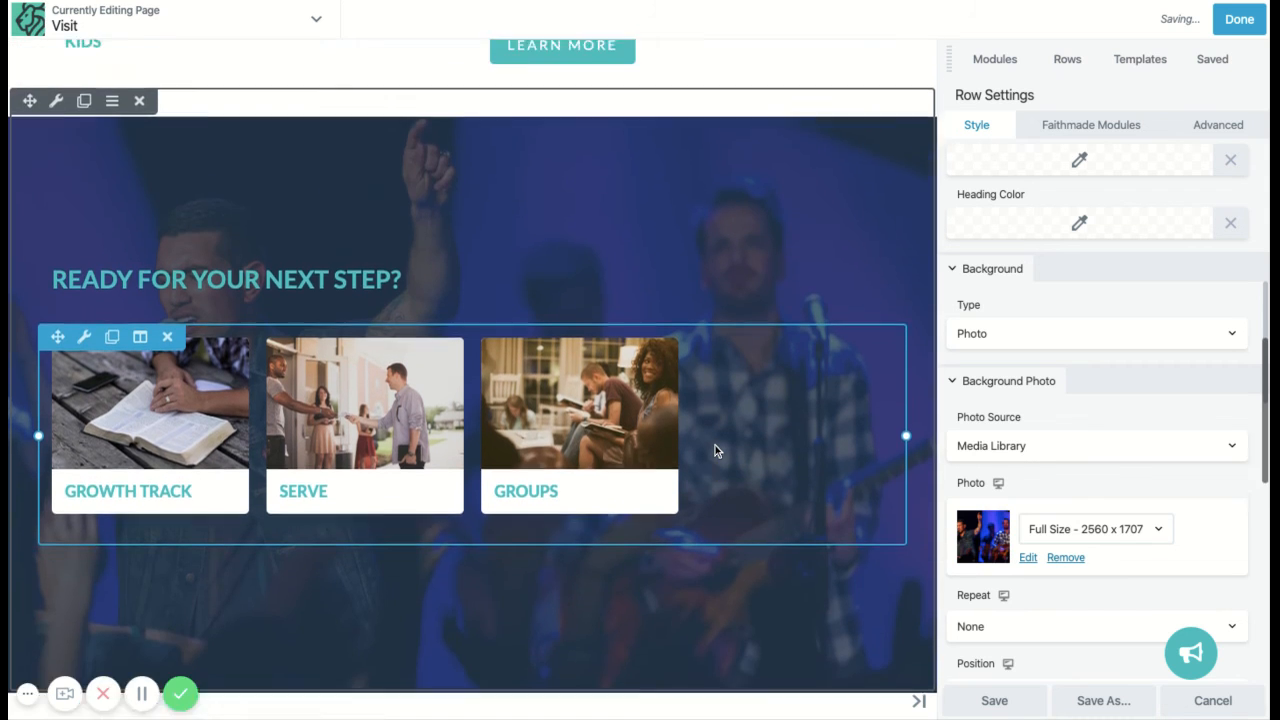
scroll(715, 445, "up", 5)
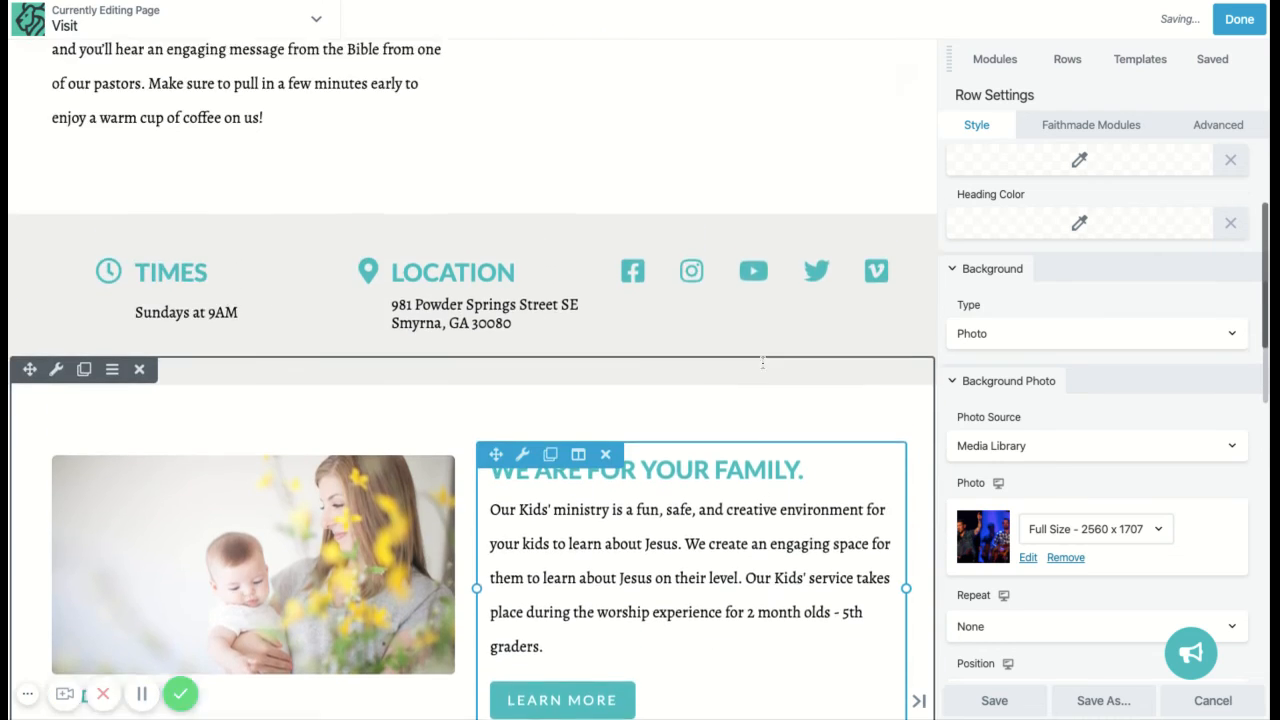
scroll(762, 363, "up", 4)
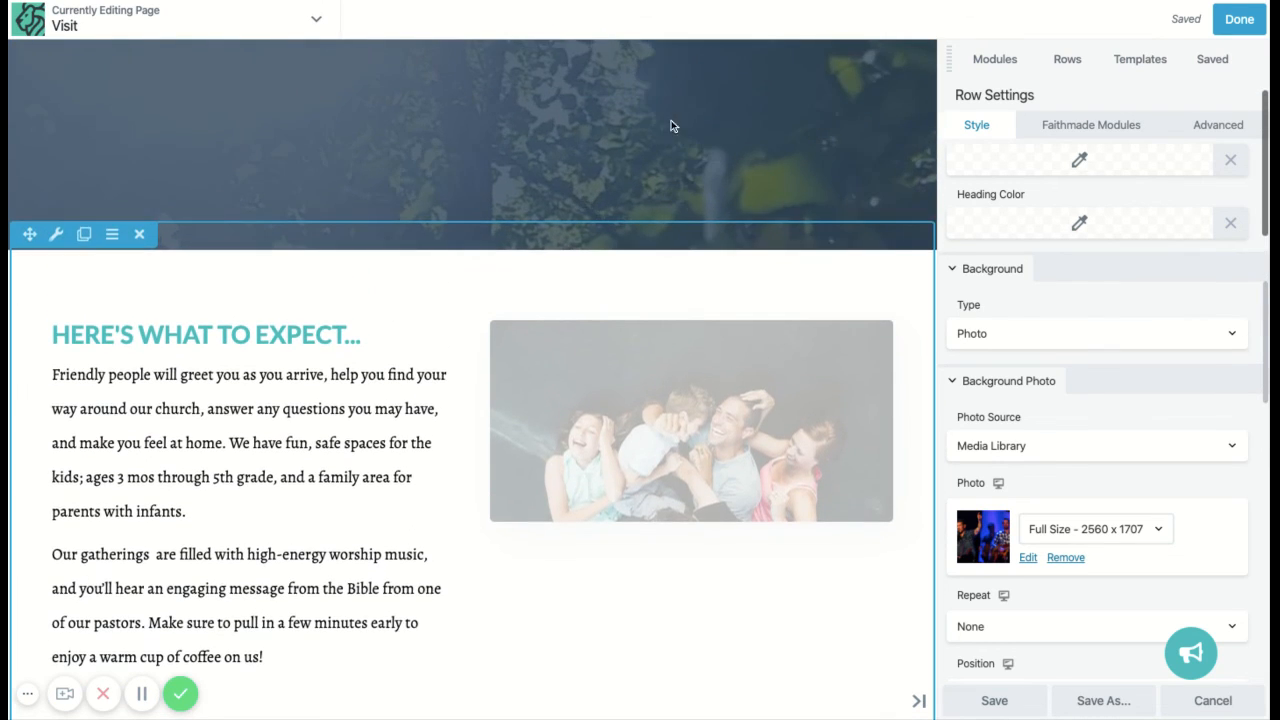
scroll(806, 239, "up", 4)
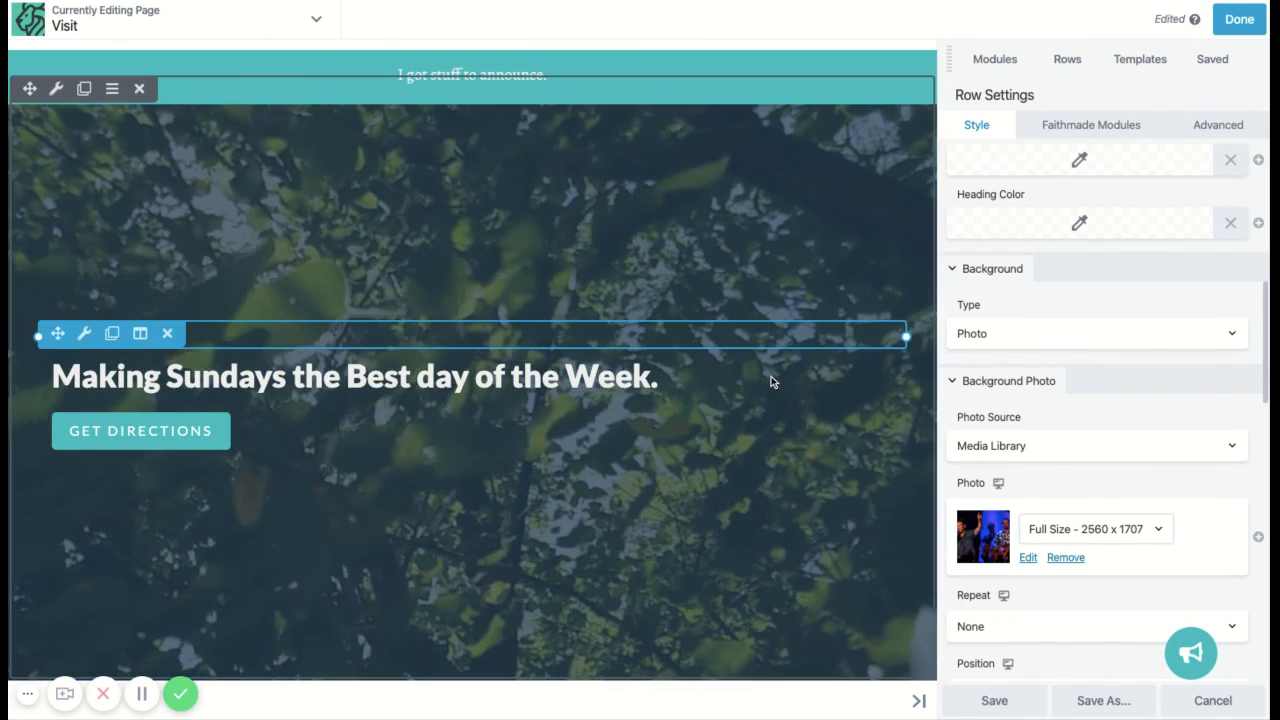
scroll(771, 376, "down", 5)
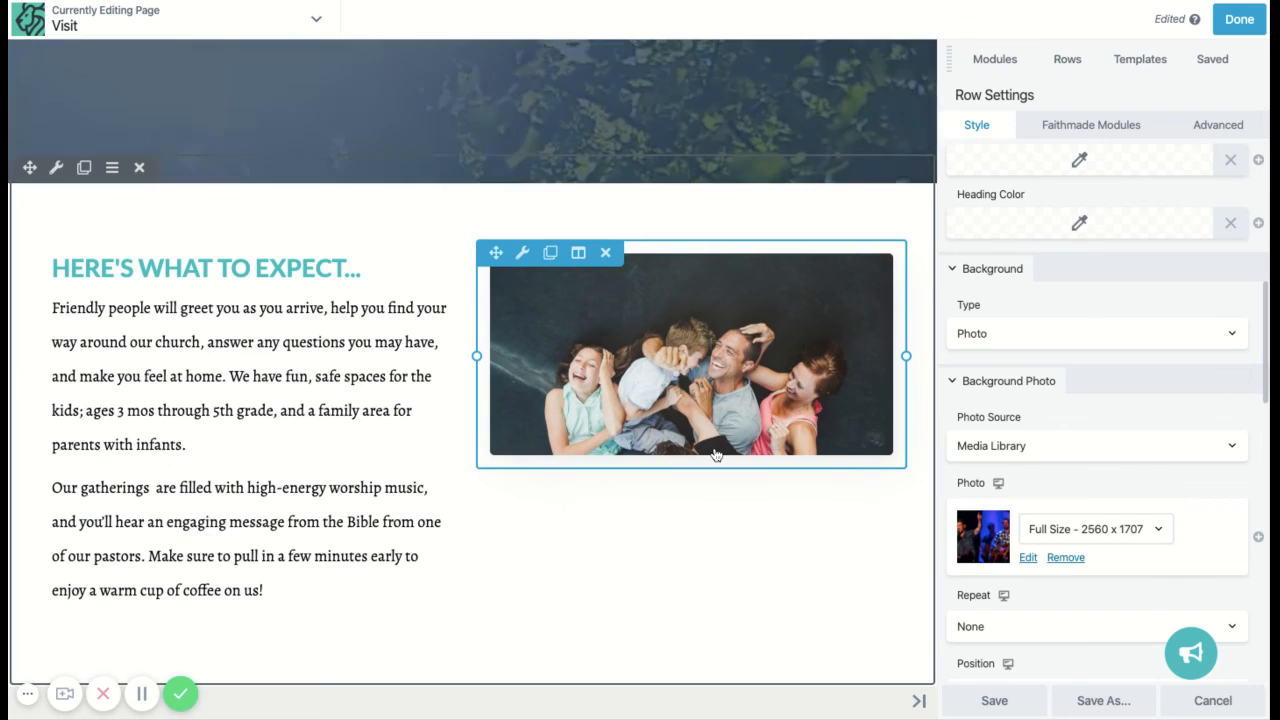
scroll(716, 455, "up", 2)
scroll(716, 455, "up", 3)
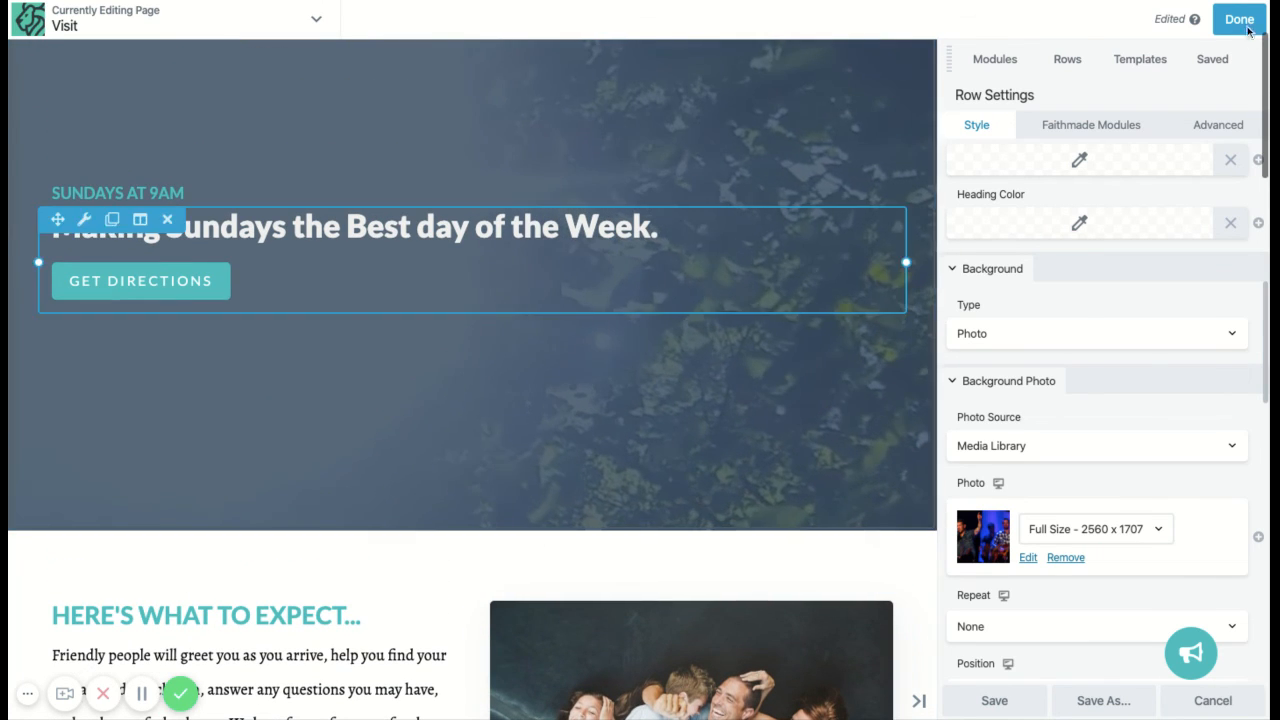
scroll(840, 158, "up", 2)
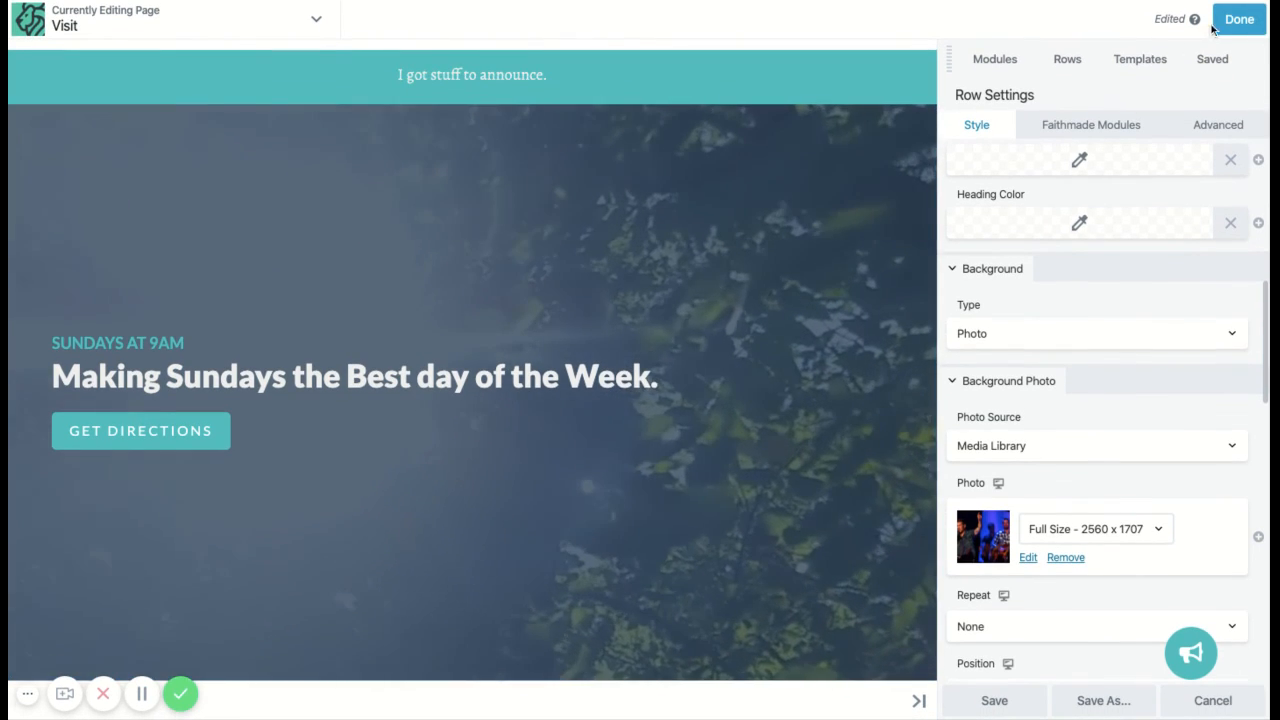
left_click(1236, 22)
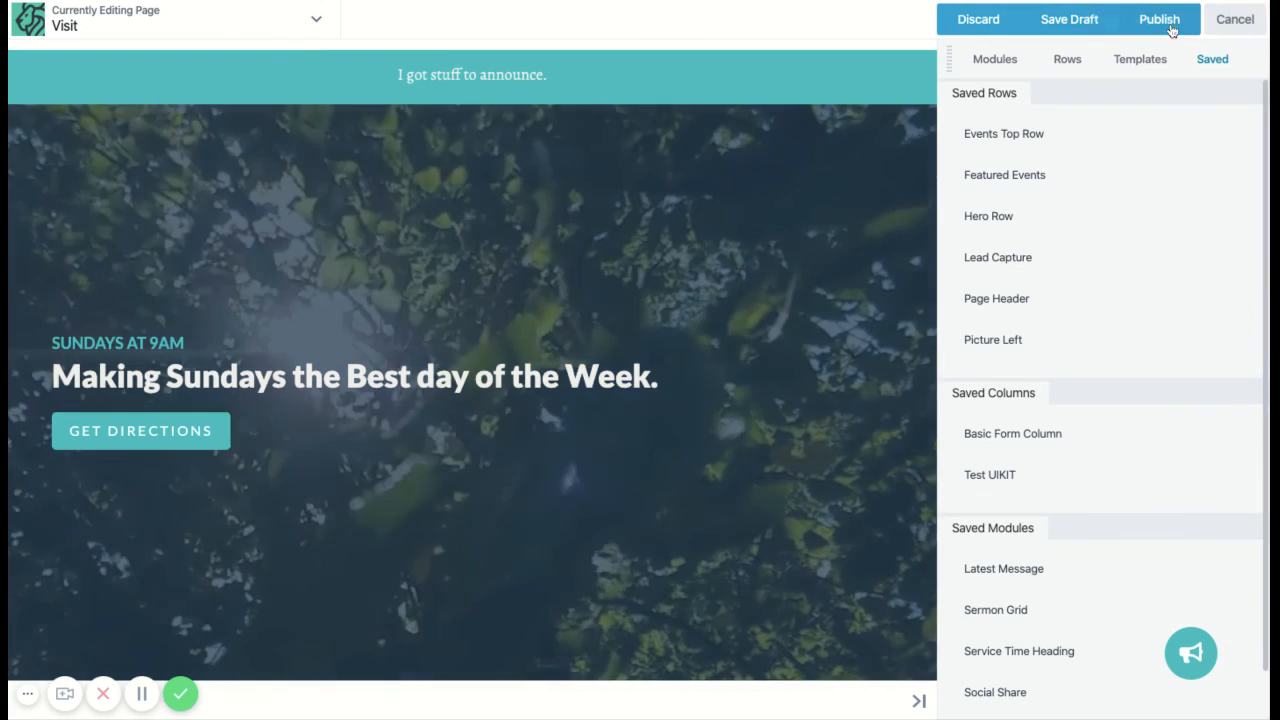
Step: Publish the Visit page and scroll the live page to check the laughing-family photo
left_click(1160, 22)
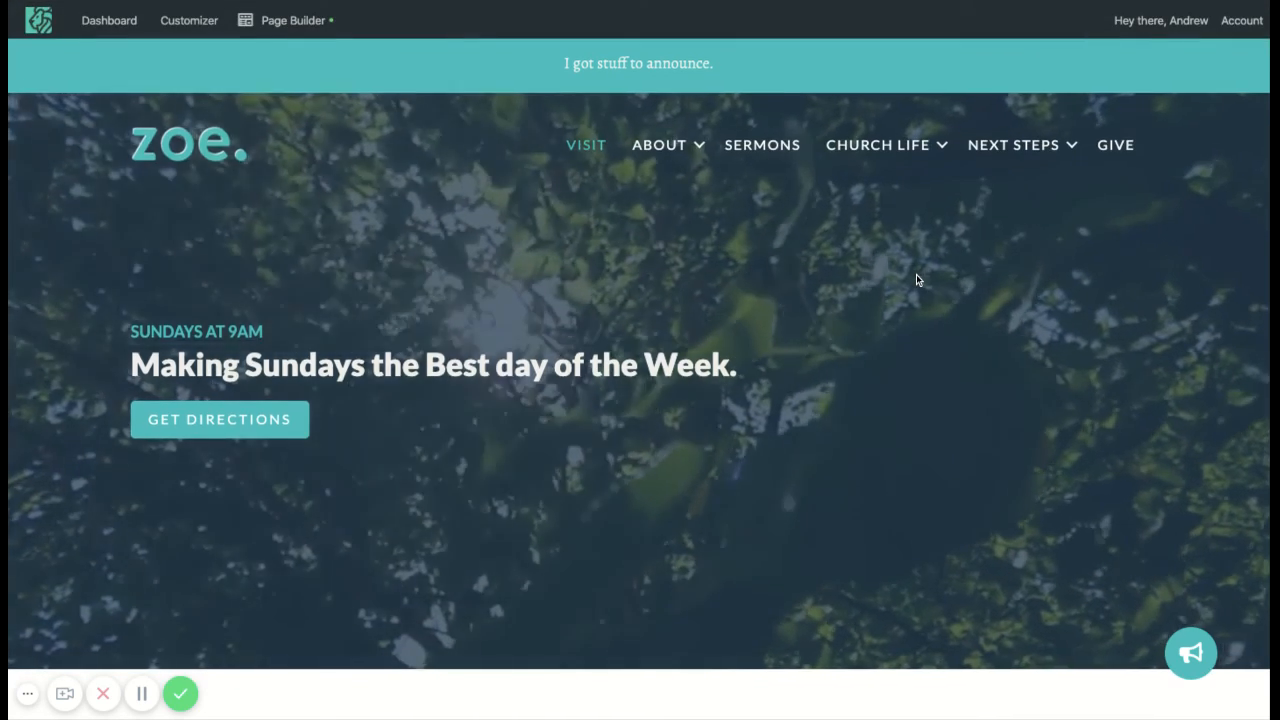
scroll(916, 279, "down", 2)
scroll(916, 279, "down", 10)
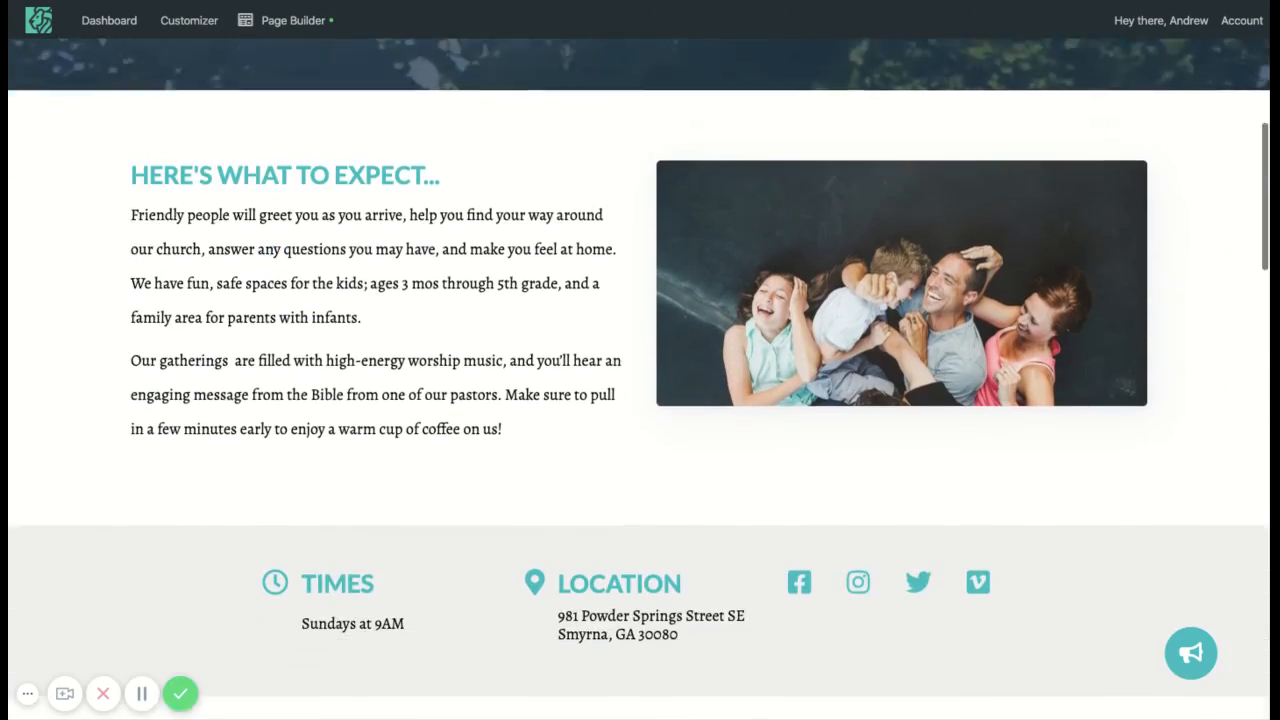